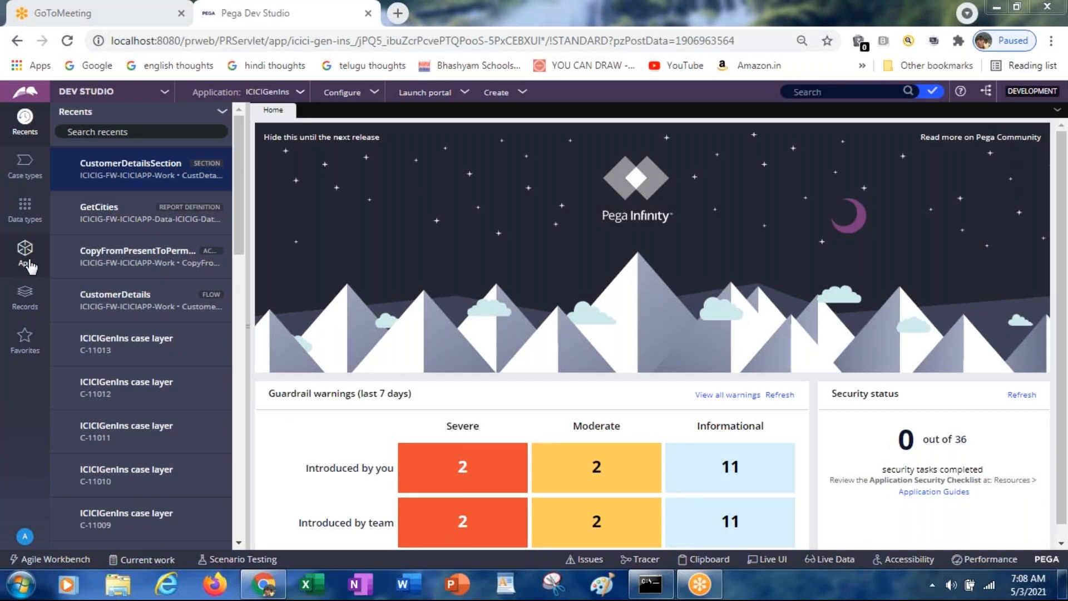
Show the ICICIG-FW-ICICIAPP-Data-ICICIG-Data-Cities class in the application's class explorer.
left_click(25, 210)
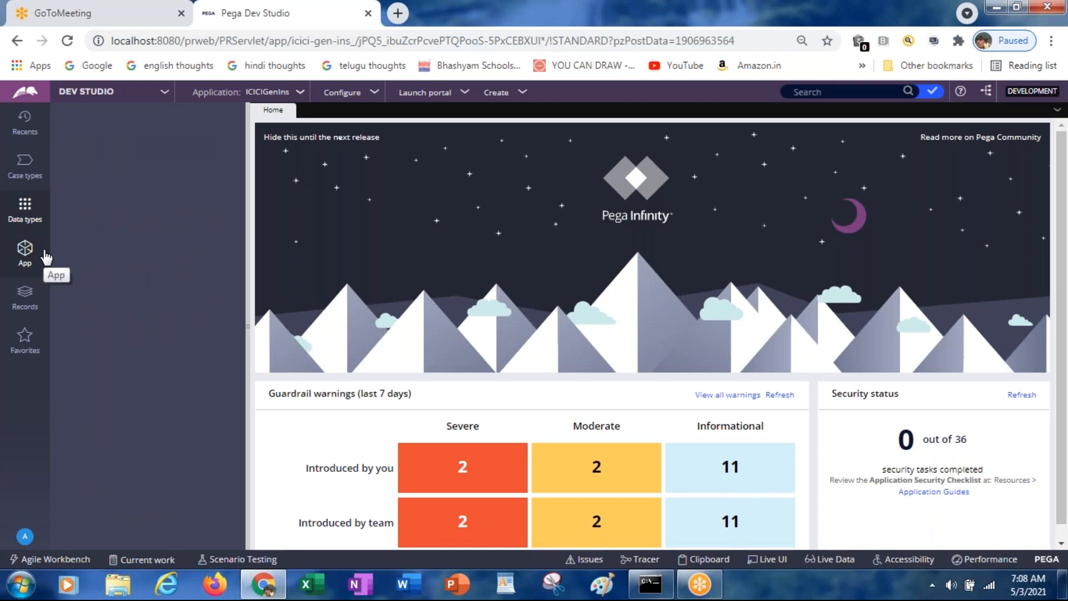
left_click(26, 257)
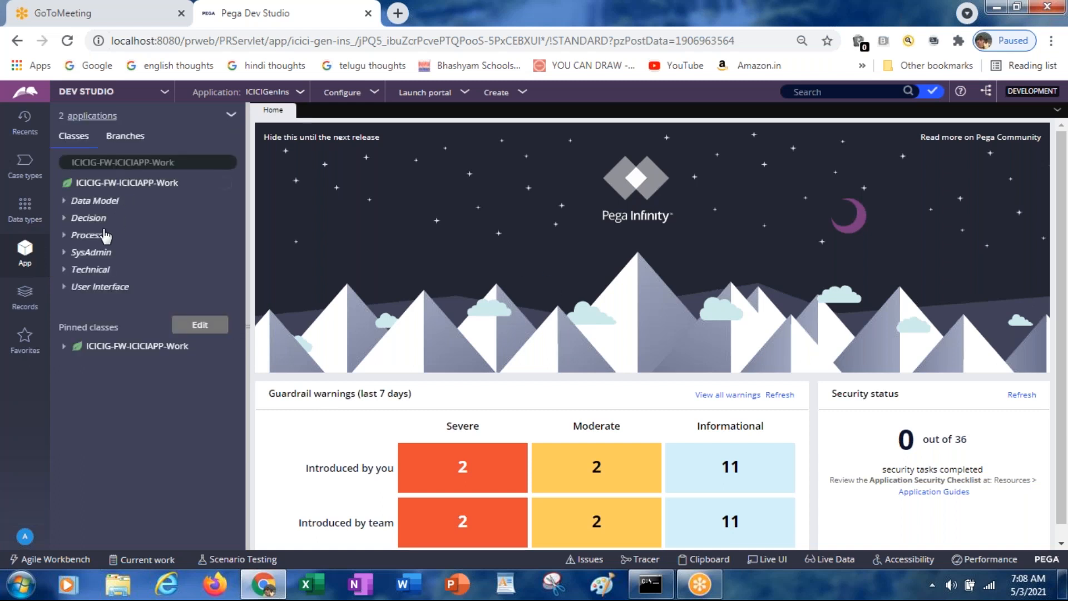
left_click(66, 201)
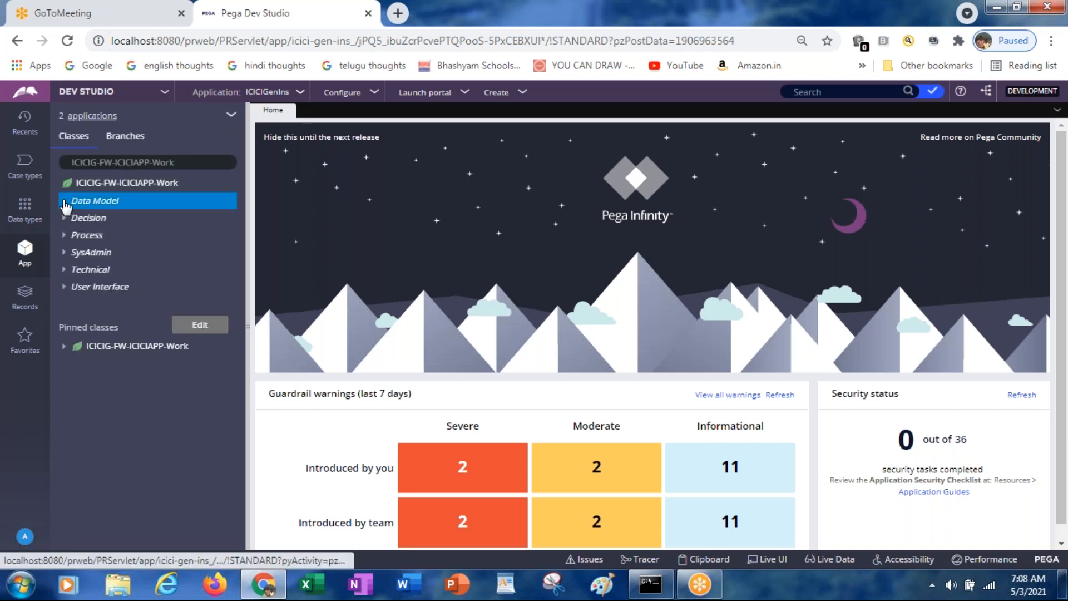
left_click(183, 162)
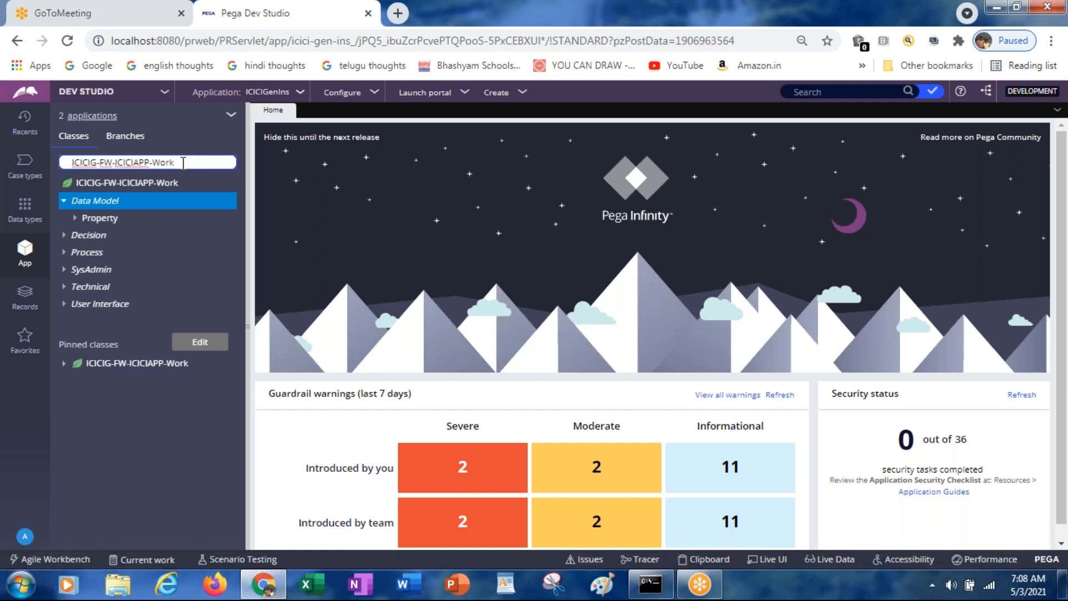
key("BackSpace")
key("BackSpace")
key("BackSpace")
key("BackSpace")
key("BackSpace")
key("BackSpace")
key("BackSpace")
key("BackSpace")
key("BackSpace")
key("BackSpace")
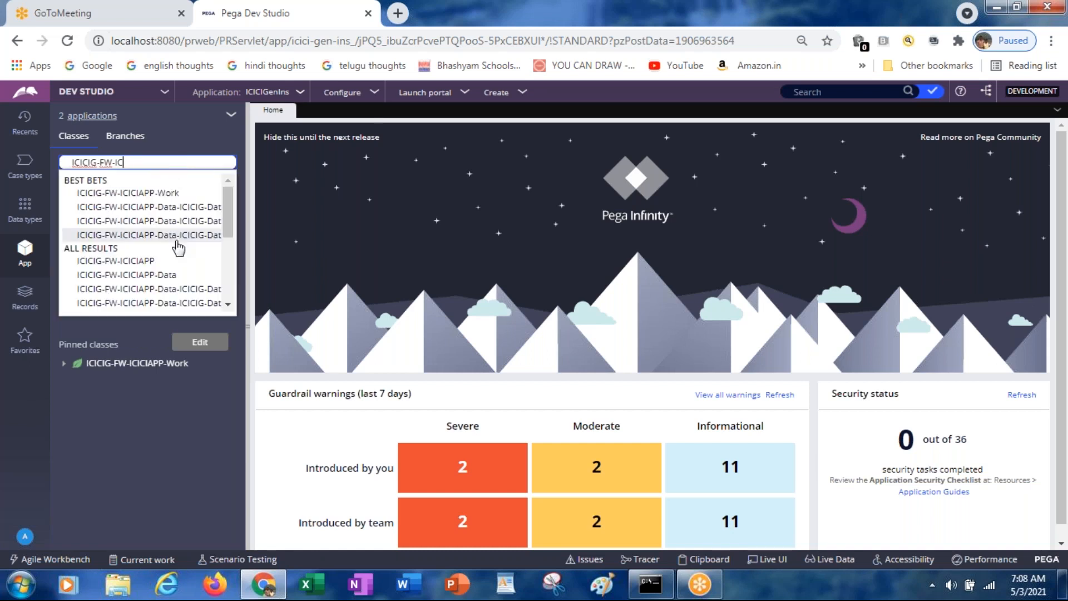
left_click(154, 206)
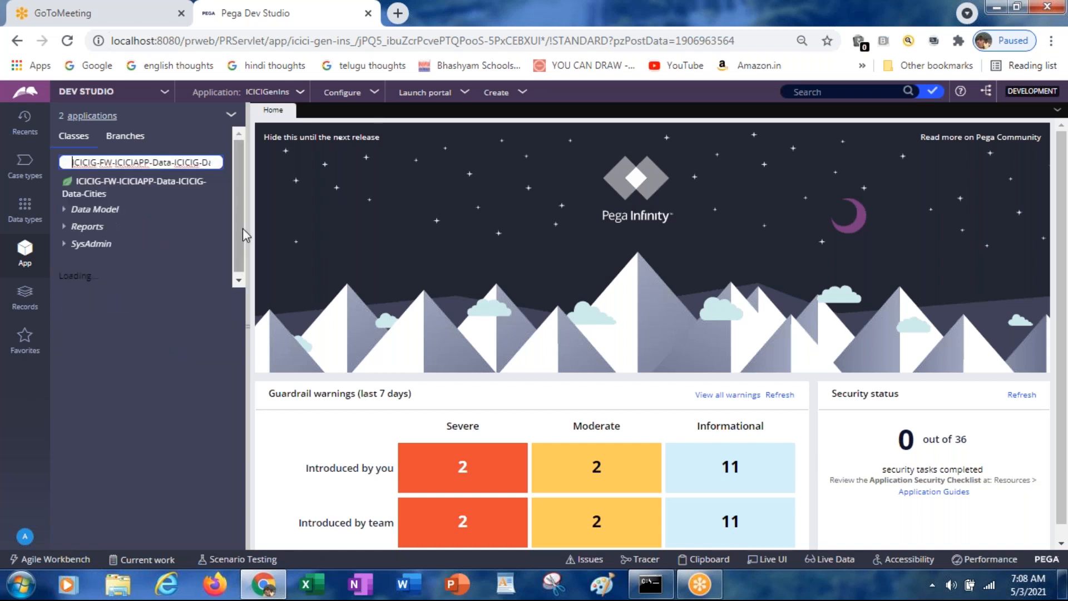
Expand the report definitions and data pages of the Cities class and open the D_ICICIGDataCities data page.
left_click(65, 228)
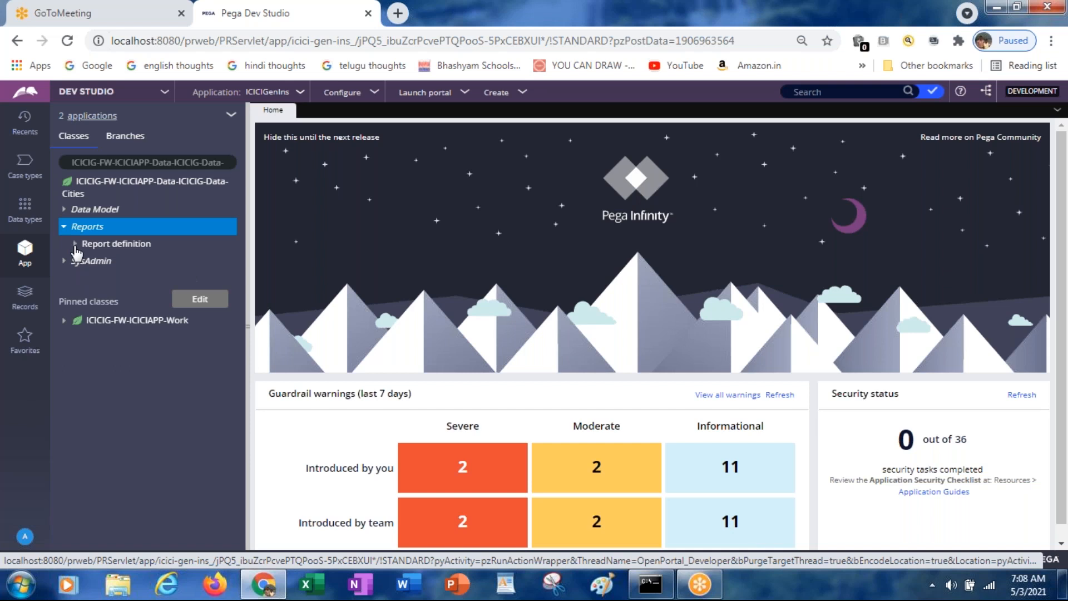
left_click(75, 246)
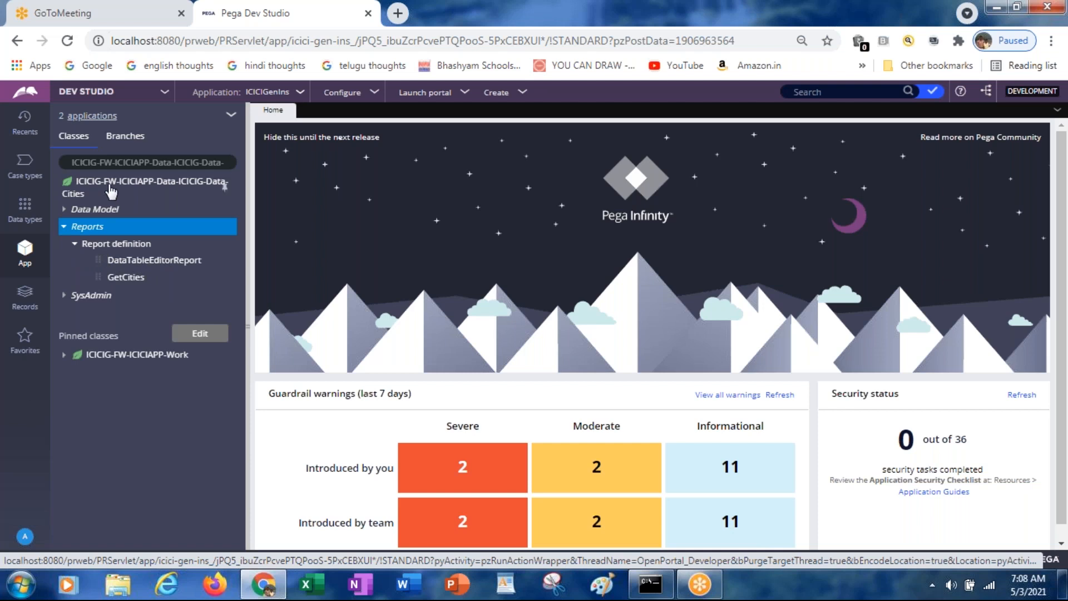
left_click(64, 210)
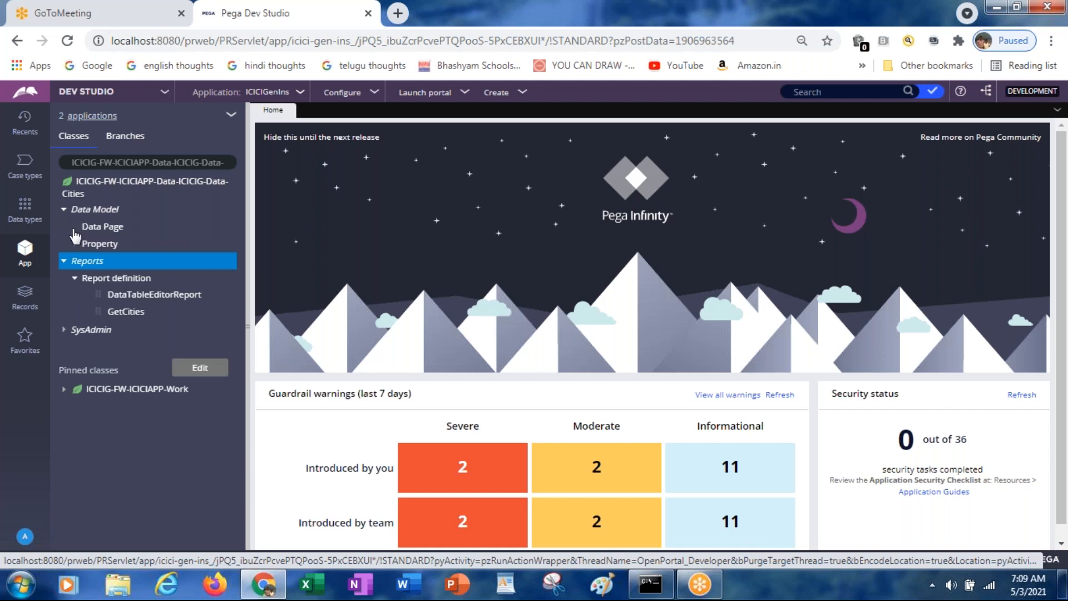
left_click(74, 228)
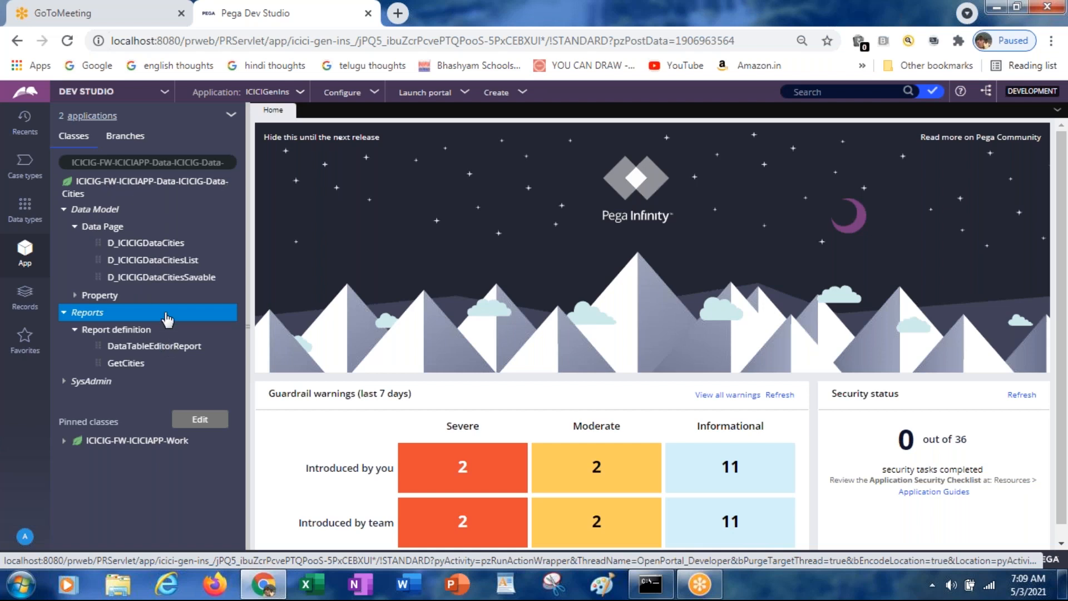
left_click(139, 243)
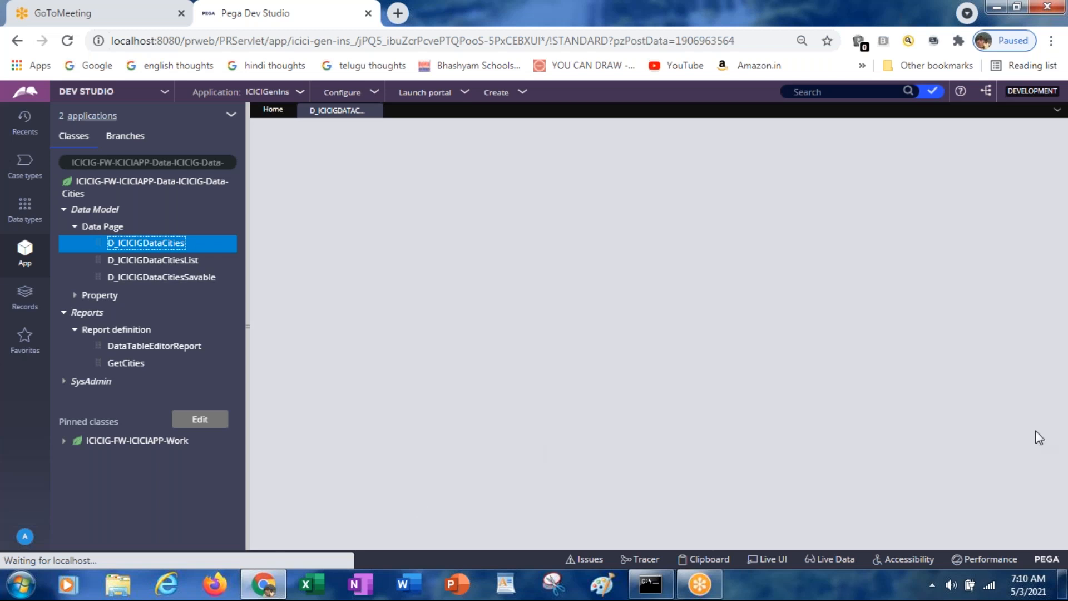
Start Notepad and enter the heading "Data Pages:-" in a new document.
key("super+r")
type("n")
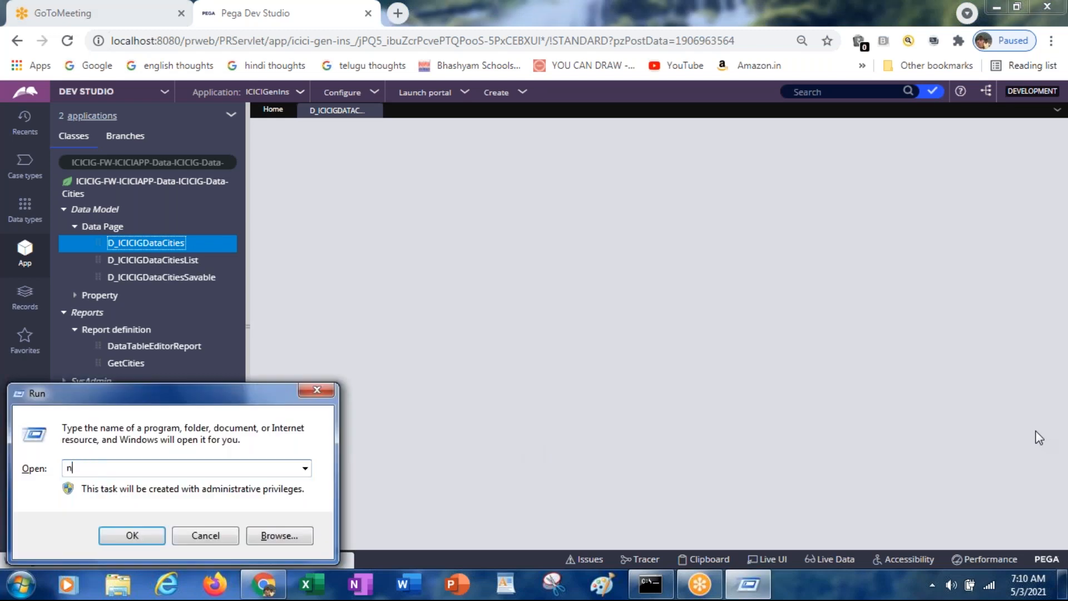
type("otepad")
key("Return")
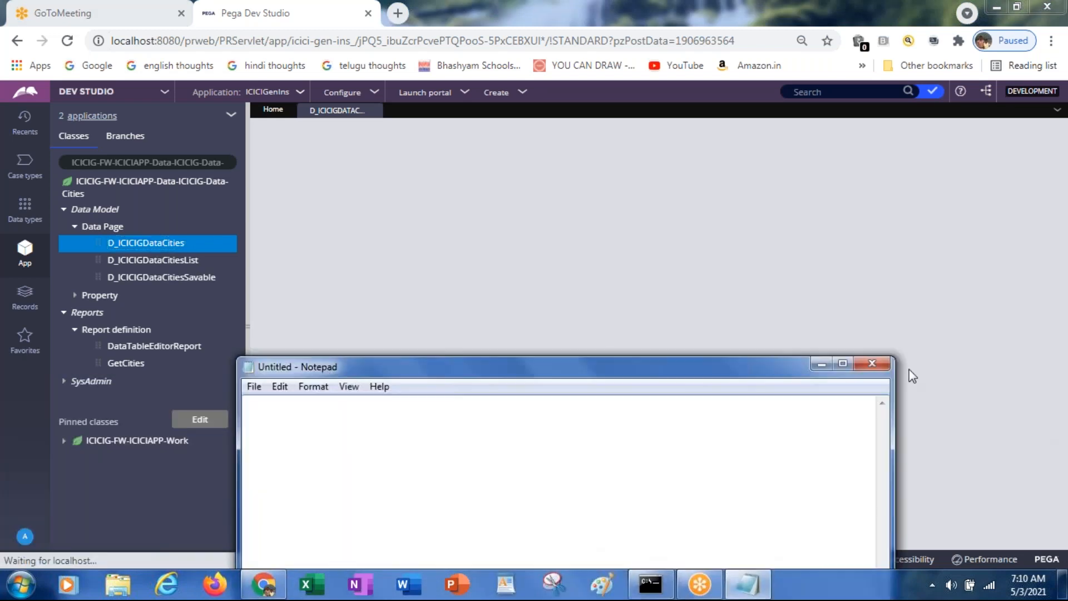
type("Data Pages;")
key("BackSpace")
type(":-")
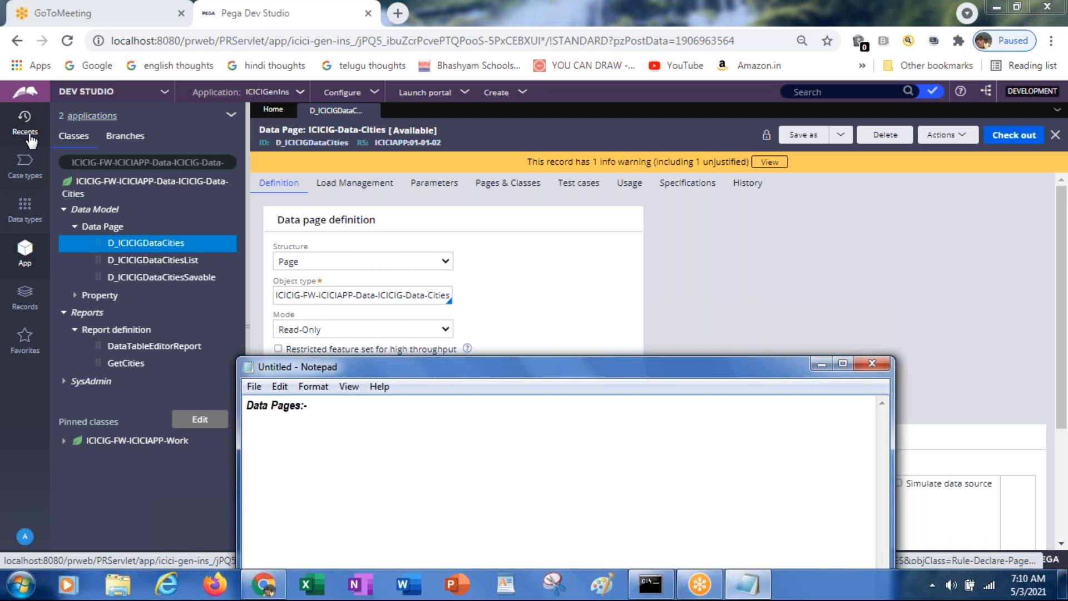
Open the recent CustomerDetailsSection rule and examine the list source settings of the present address City dropdown.
left_click(25, 120)
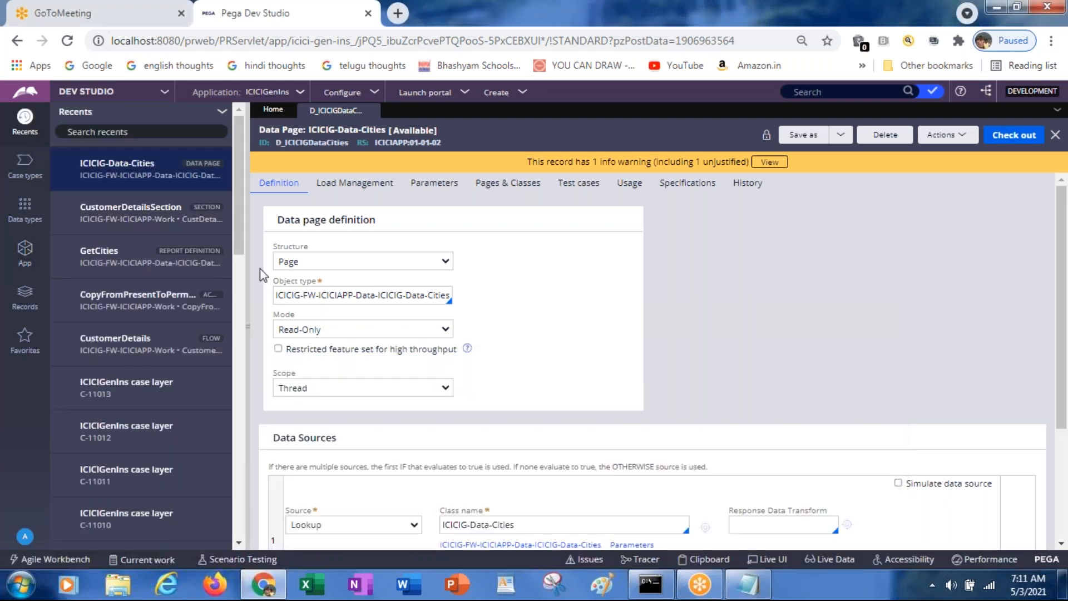
left_click(118, 214)
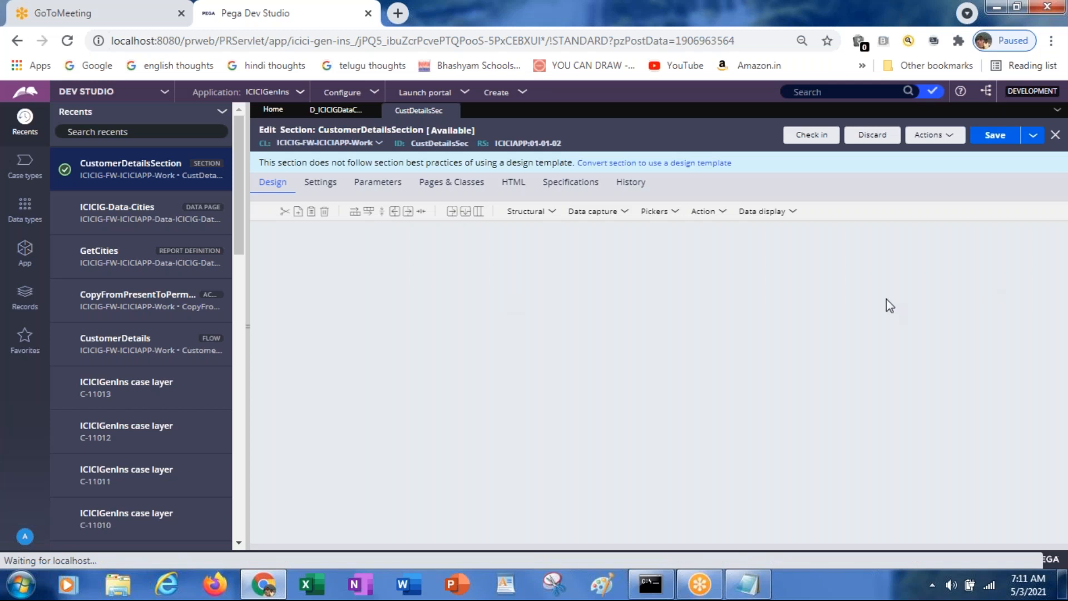
left_click_drag(1059, 279, 1066, 393)
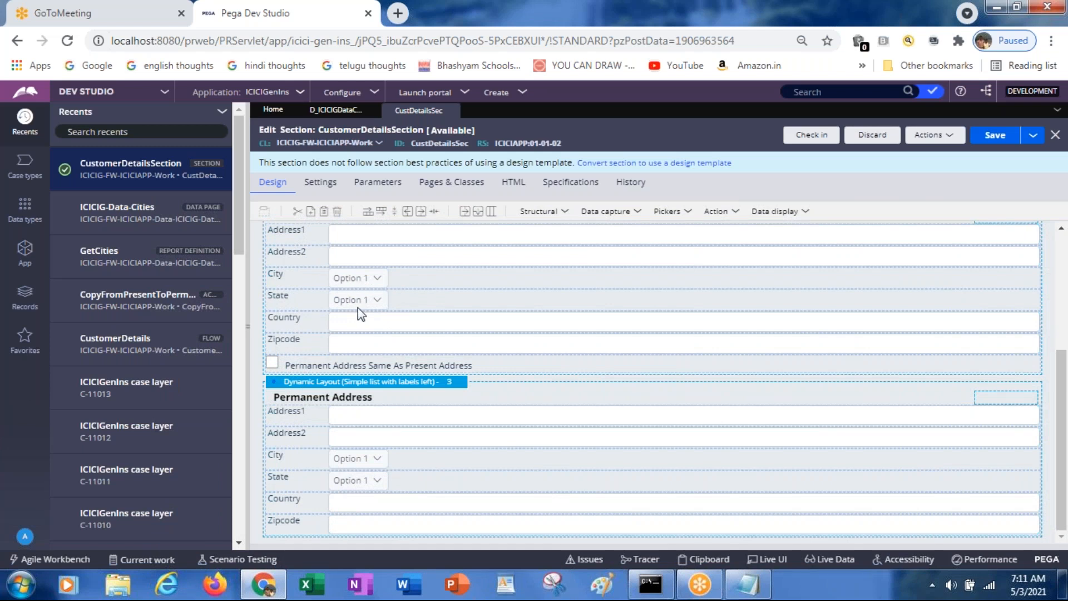
left_click(354, 279)
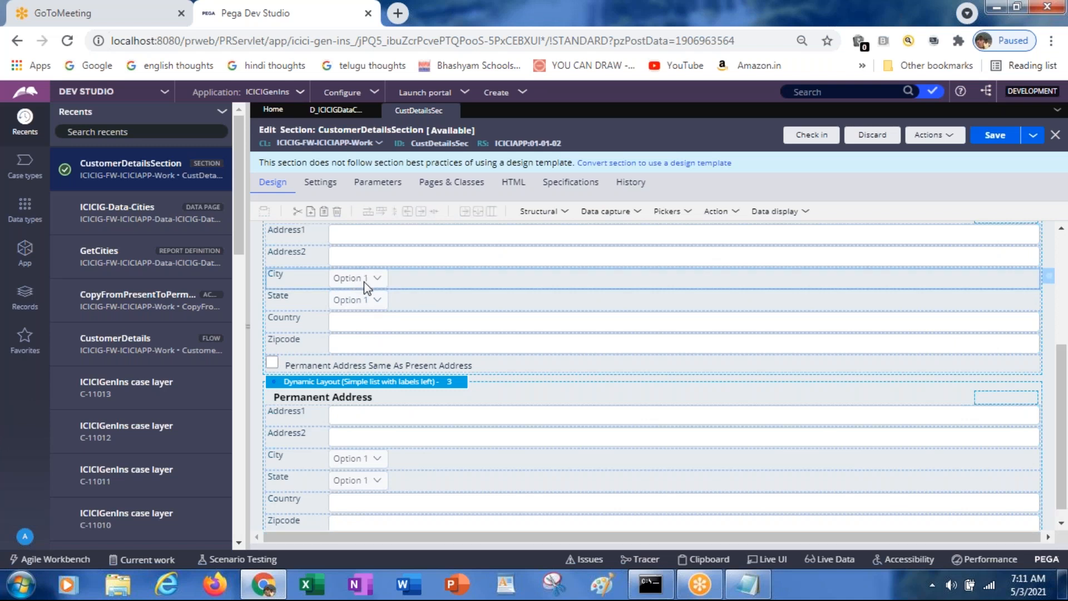
left_click(1048, 275)
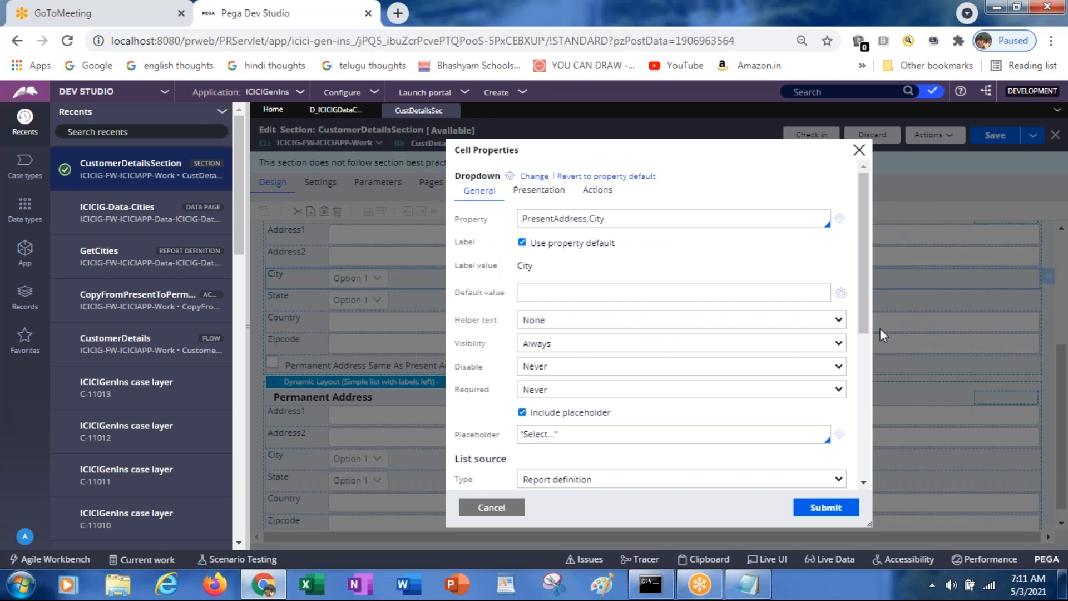
left_click_drag(863, 327, 864, 403)
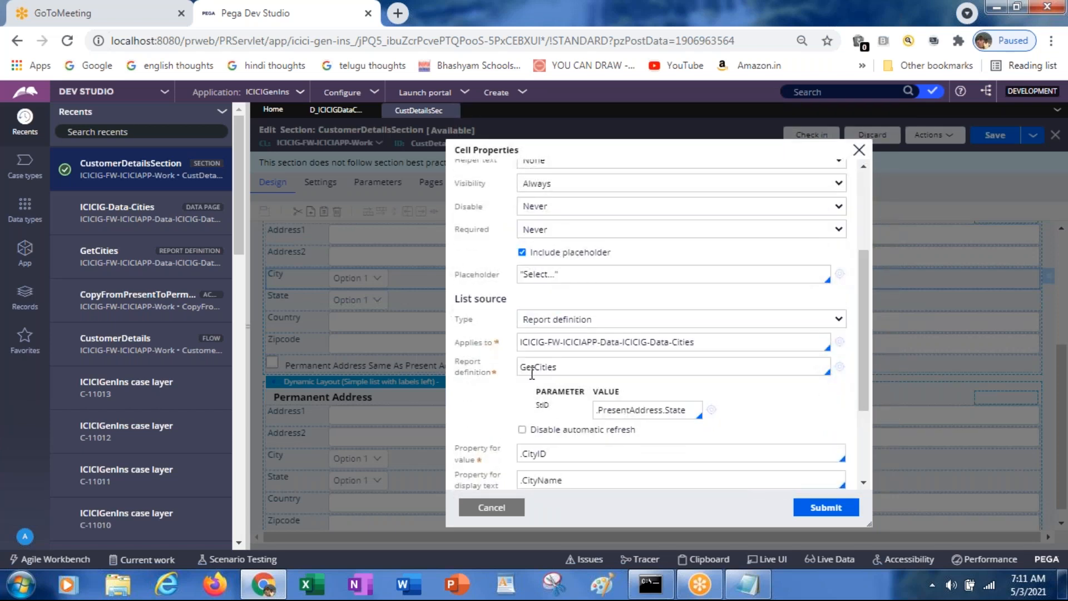
left_click(478, 509)
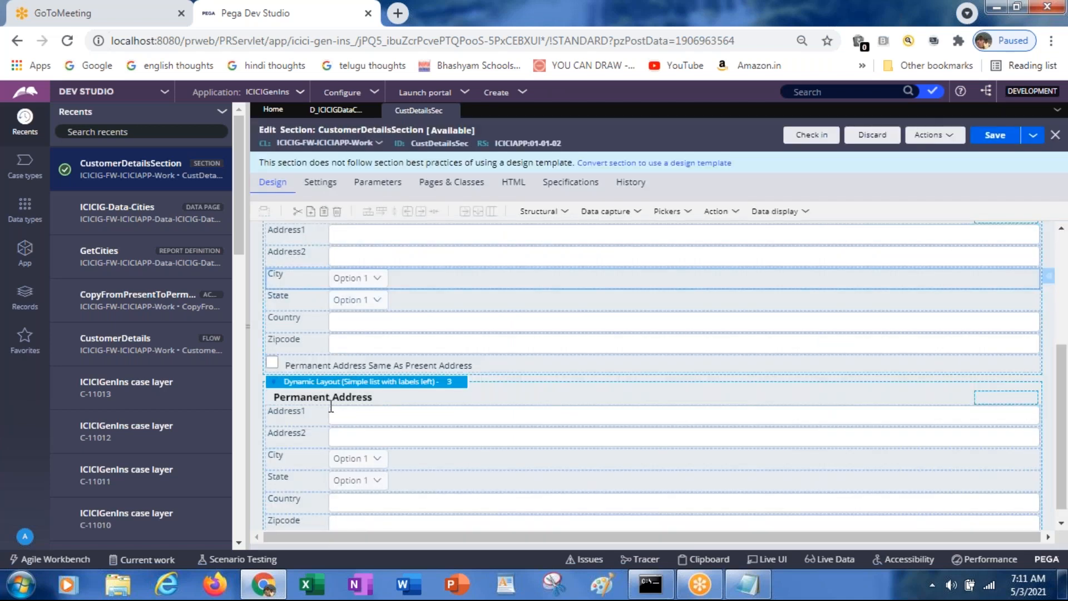
left_click(416, 462)
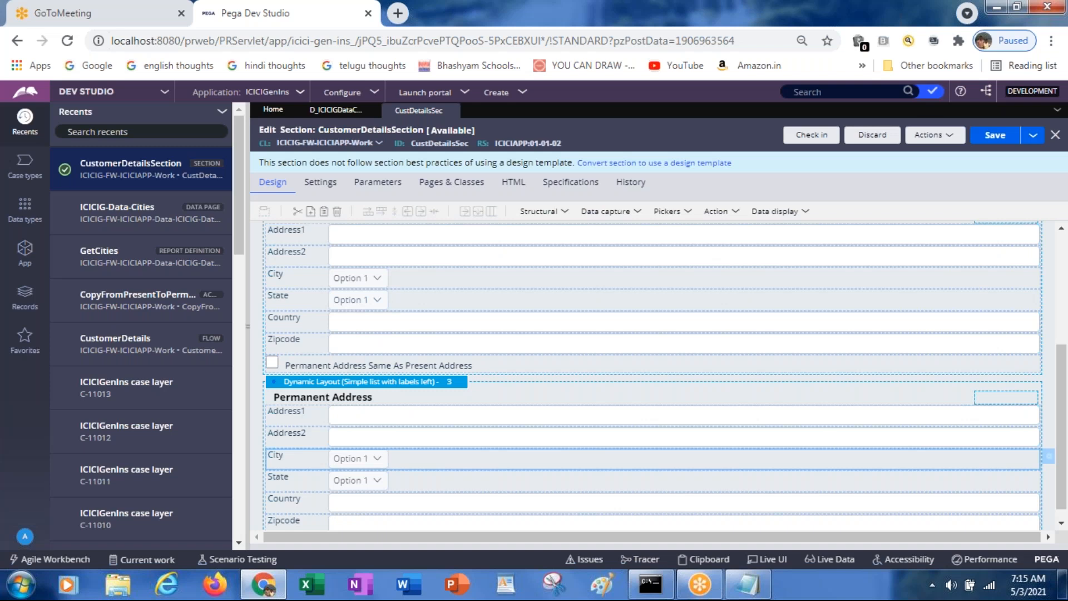
Return to the D_ICICIGDataCities data page, then open D_ICICIGDataCitiesList from the Cities class.
key("alt+Tab")
key("alt+Tab")
left_click(323, 112)
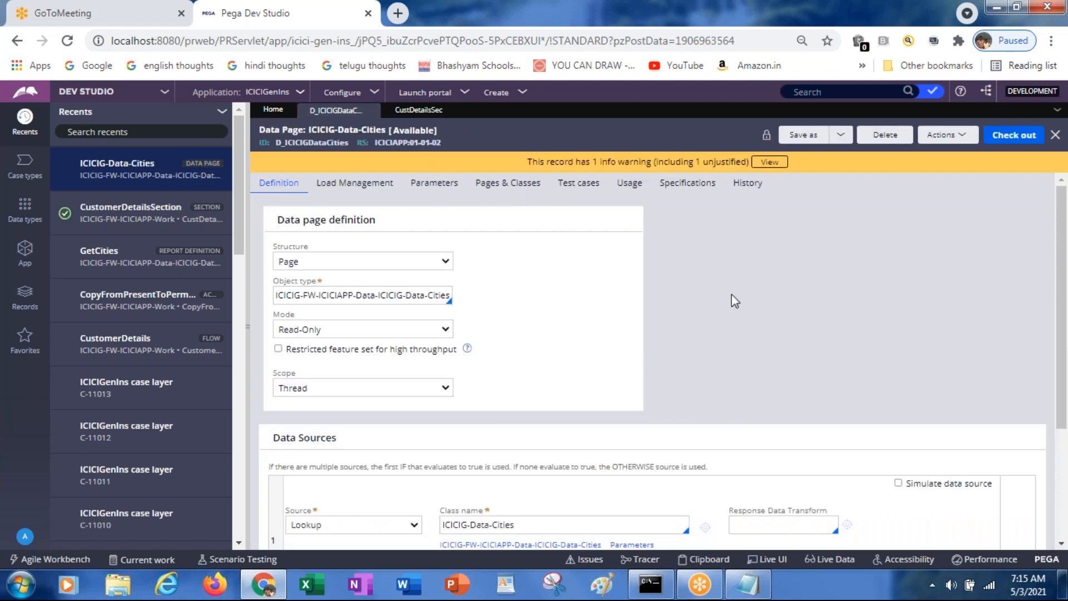
left_click_drag(1063, 284, 1063, 284)
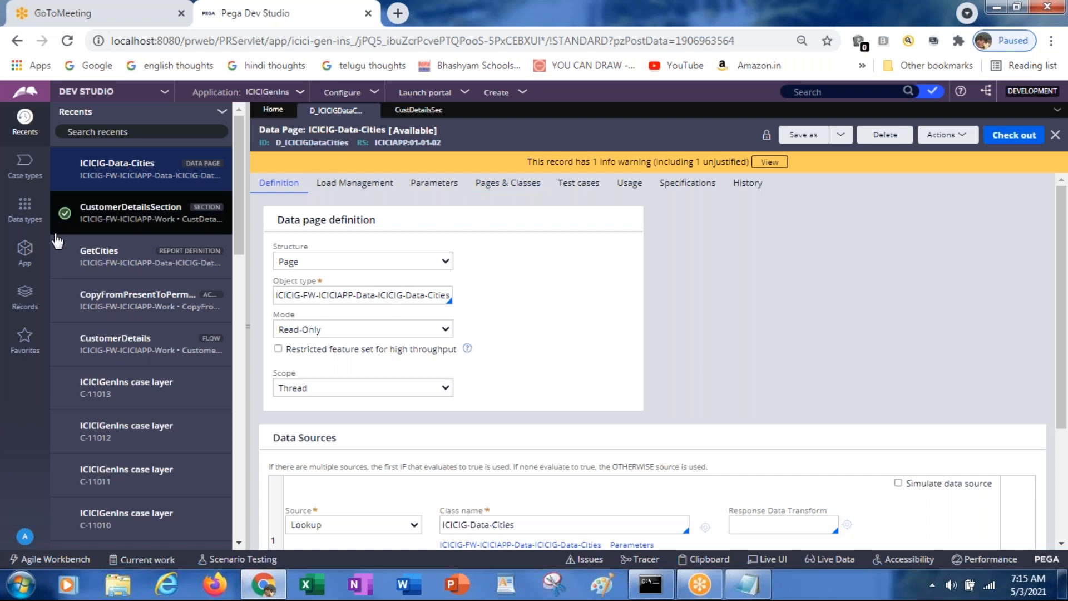
left_click(32, 257)
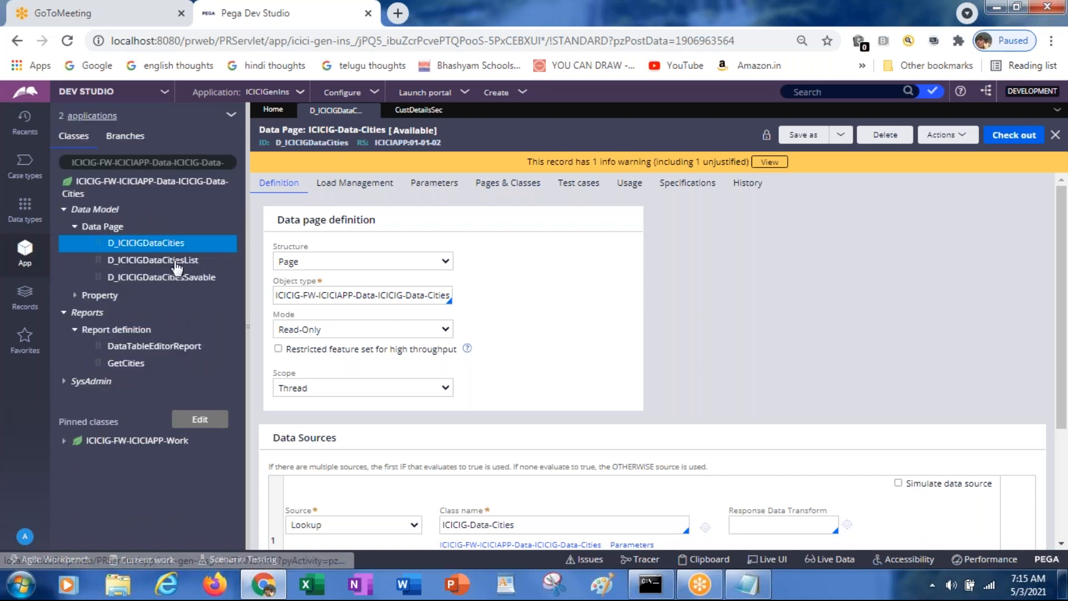
left_click(174, 264)
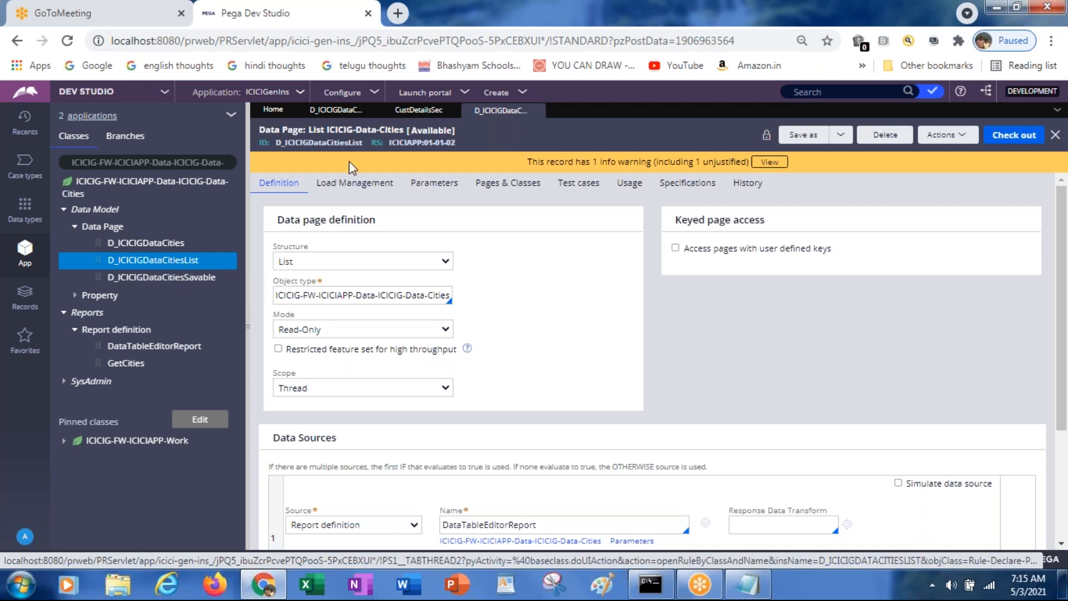
Compare the available structure options on the D_ICICIGDataCities and D_ICICIGDataCitiesList data pages.
left_click(334, 113)
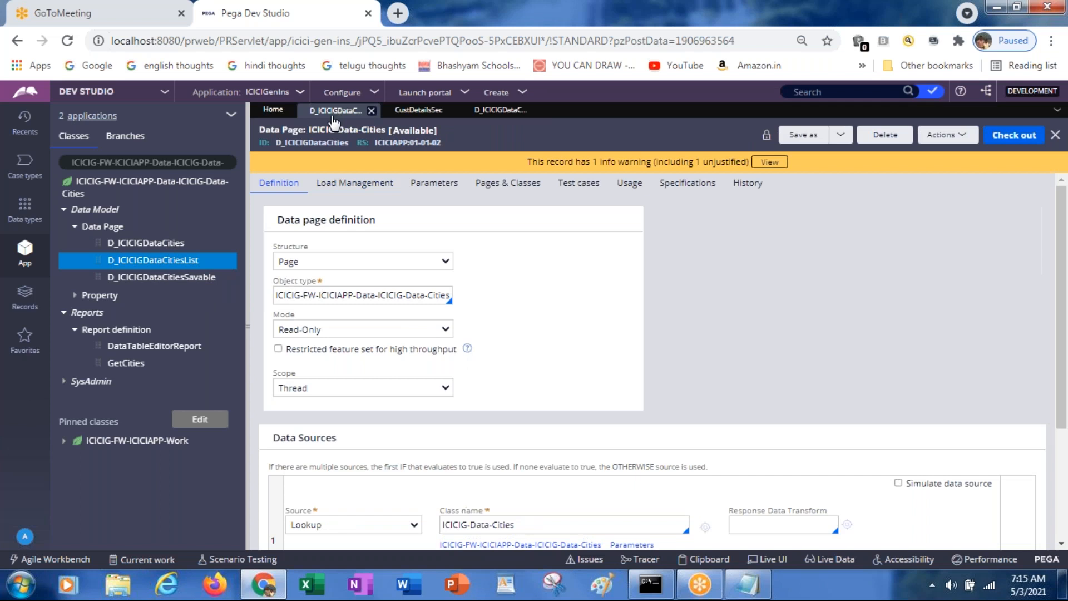
left_click(301, 261)
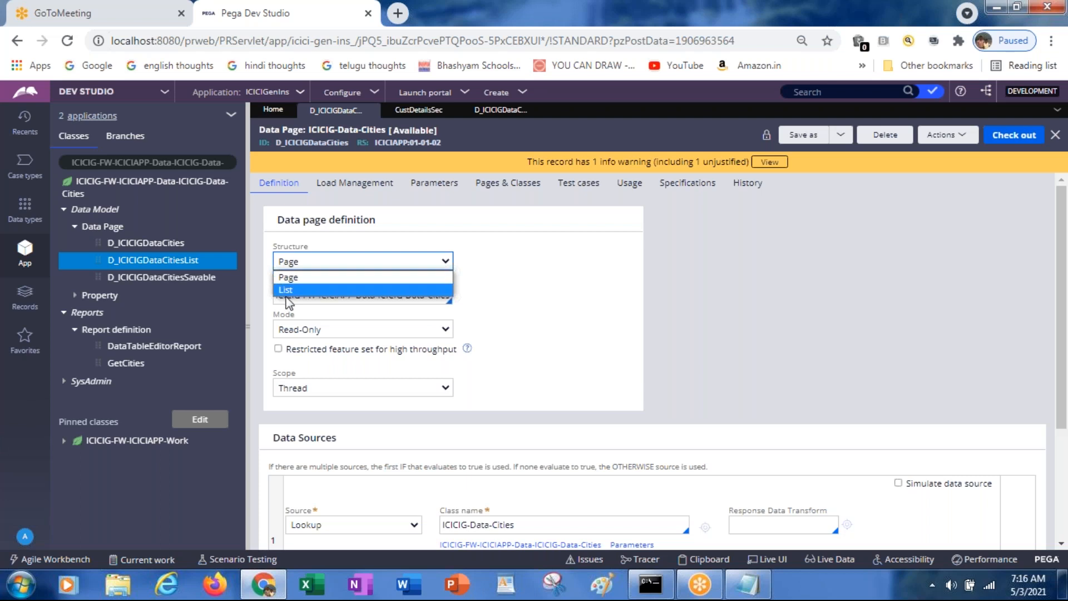
left_click(322, 263)
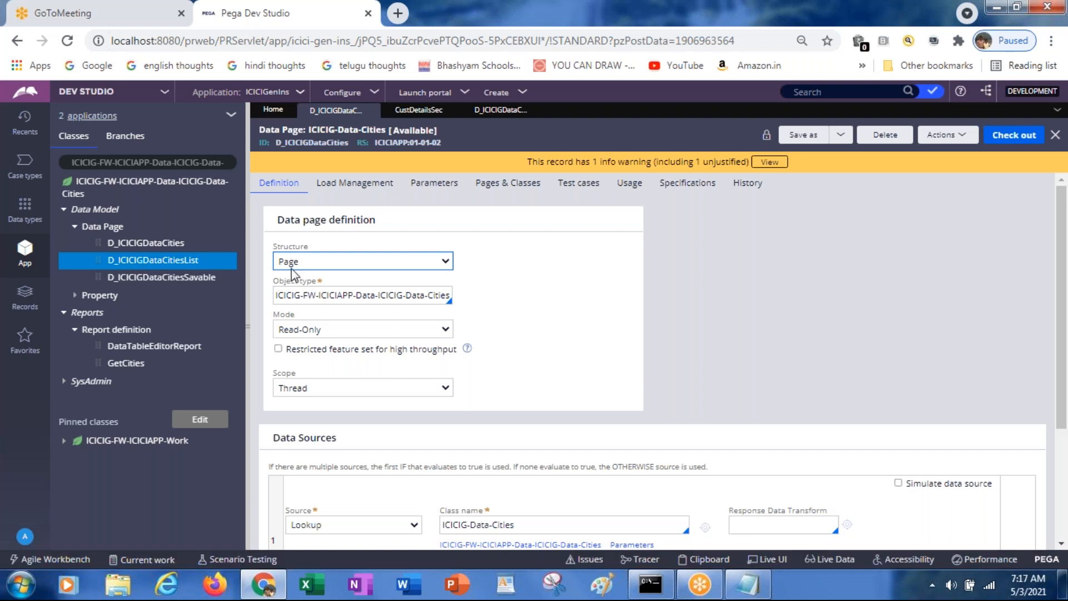
left_click(500, 113)
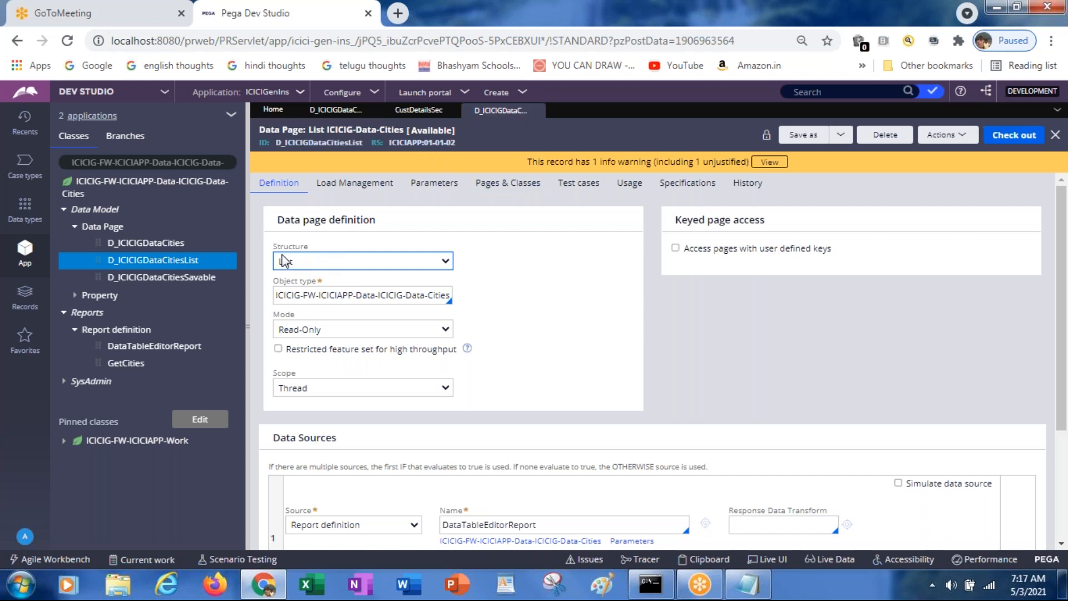
left_click(287, 270)
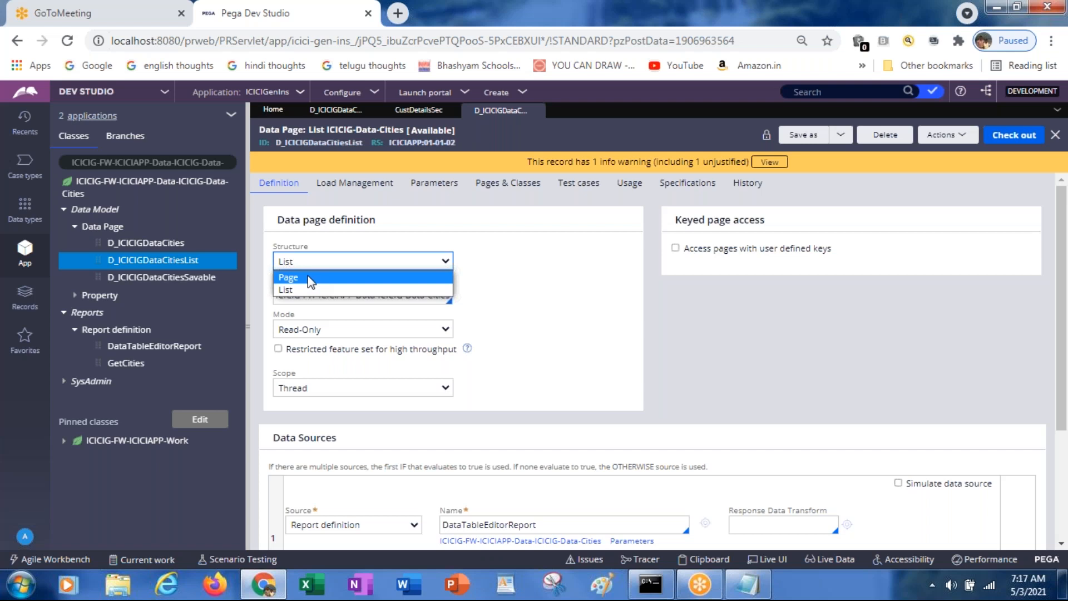
left_click(298, 266)
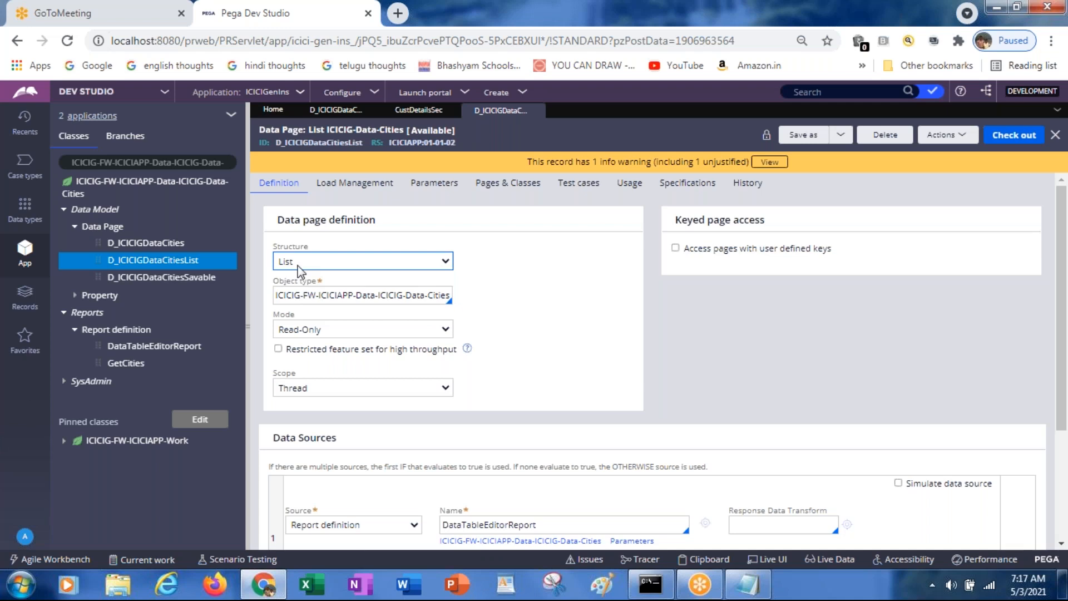
Examine the object type and the available mode options of the D_ICICIGDataCitiesList data page.
left_click(310, 294)
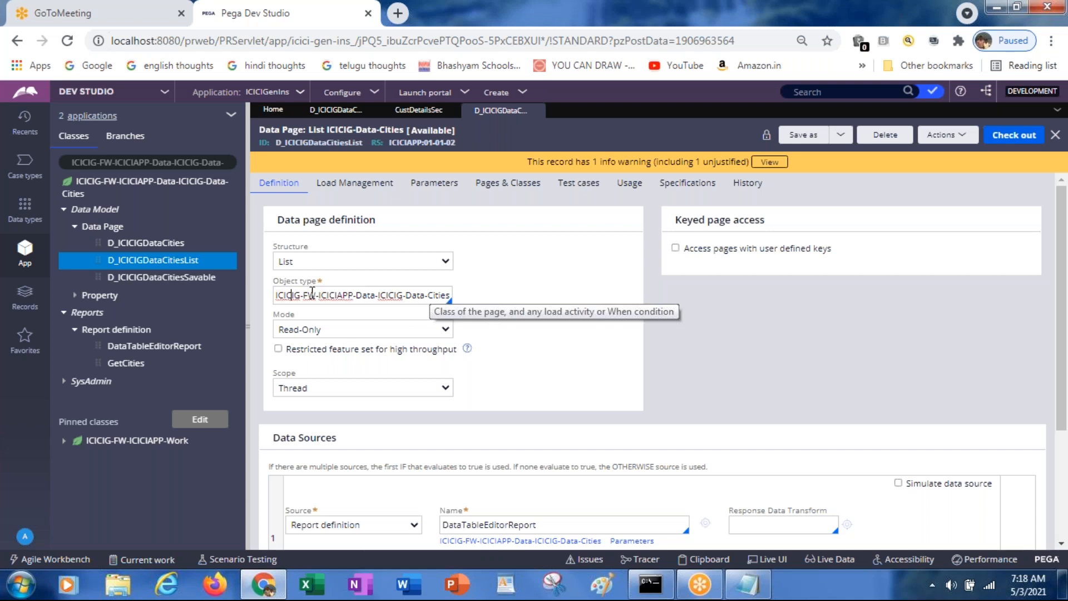
left_click(305, 334)
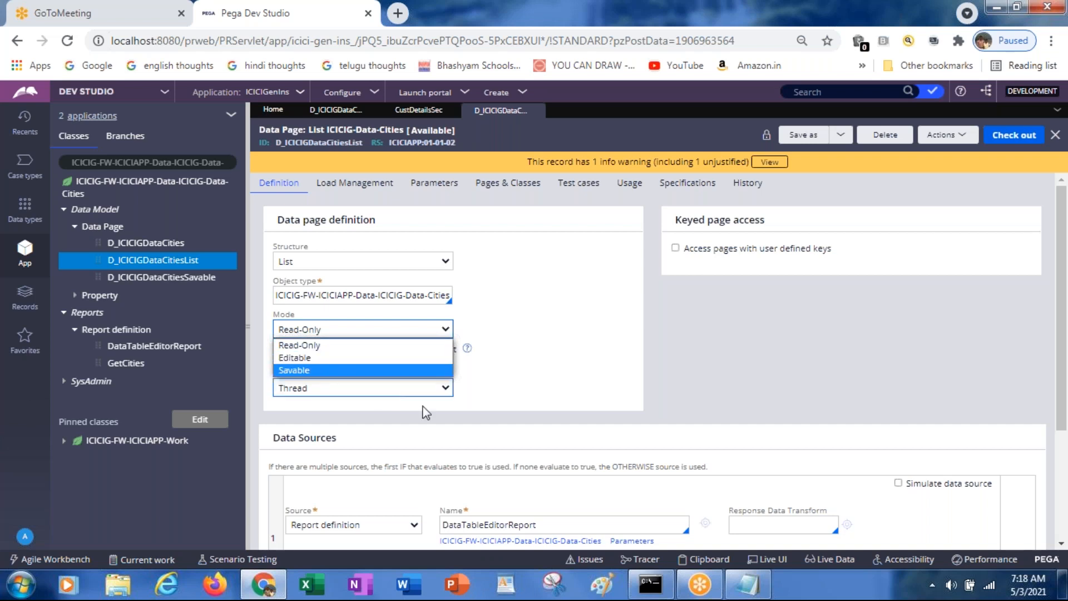
left_click(659, 343)
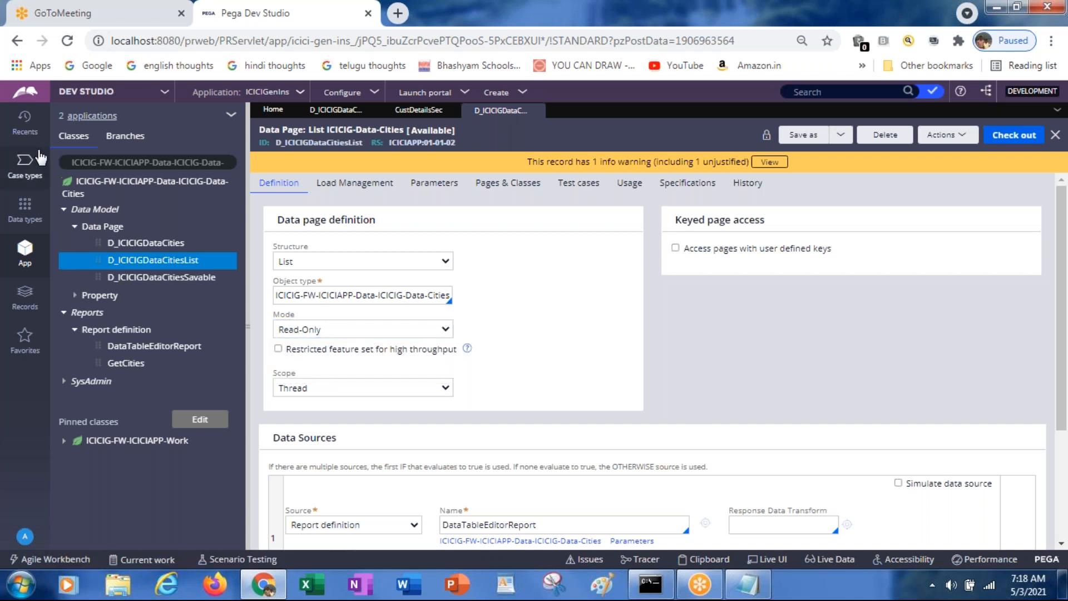
Open the recently used CustomerDetails flow and run it to create a new ICICIGenIns case.
left_click(25, 119)
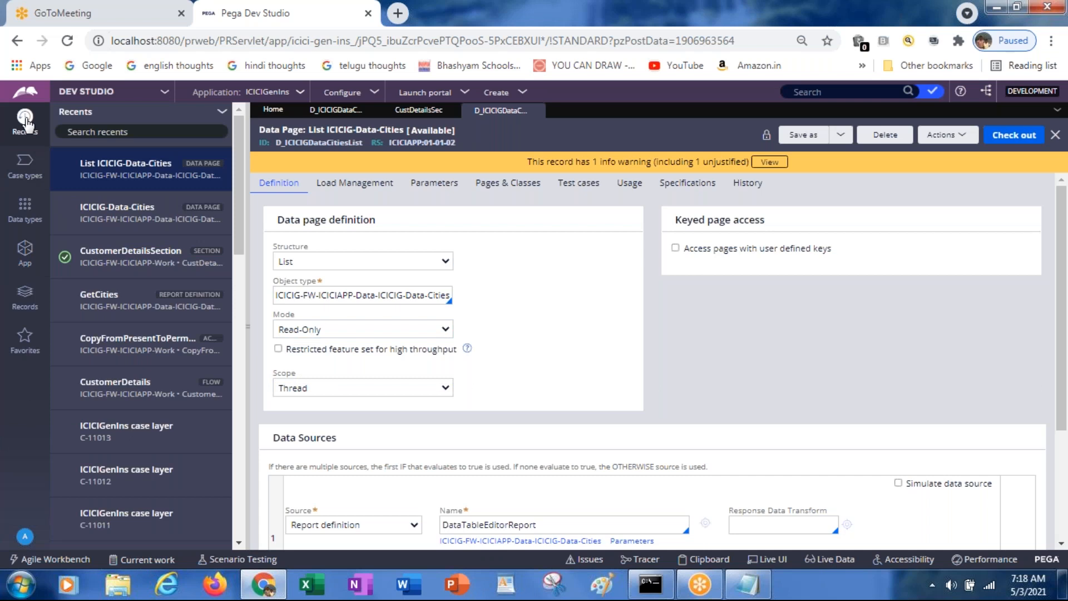
left_click(117, 384)
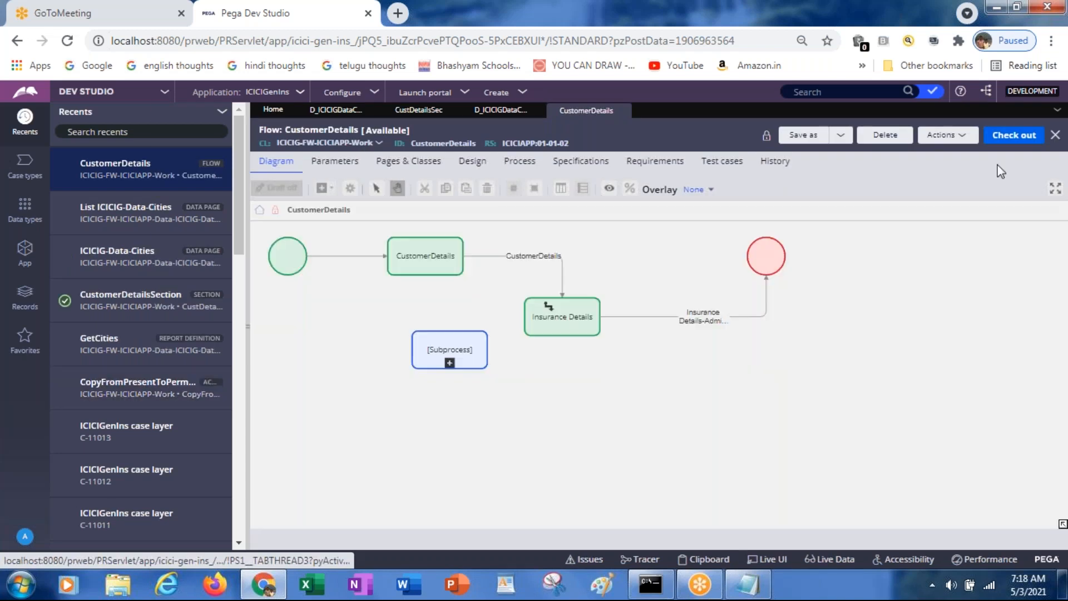
left_click(948, 136)
left_click(890, 154)
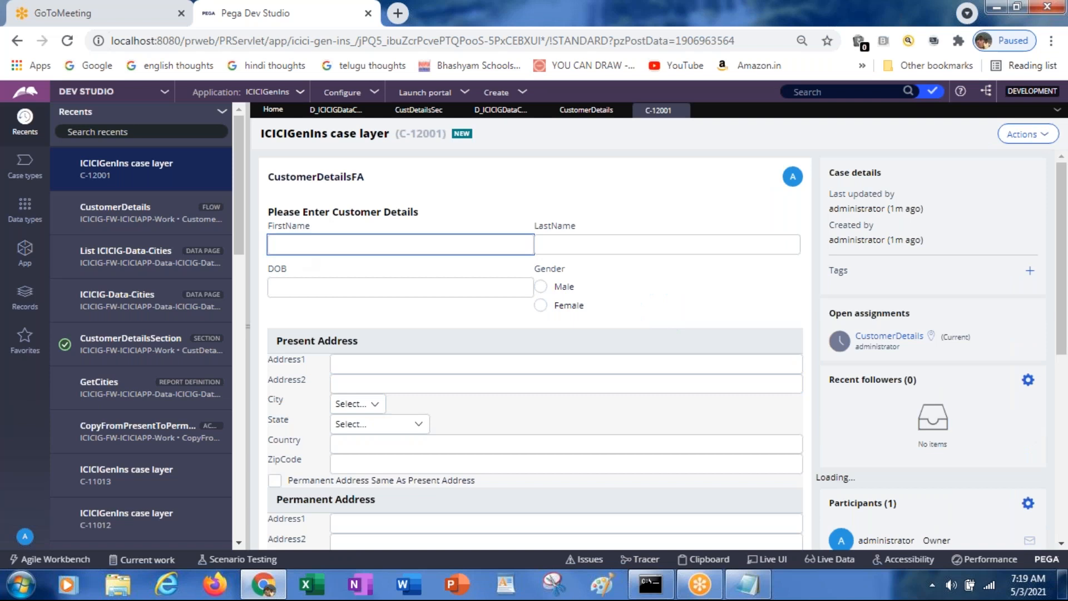
Enter the customer's first name, last name and date of birth in the case form, and set the gender to Male.
type("abc")
key("Tab")
type("xyz")
key("Tab")
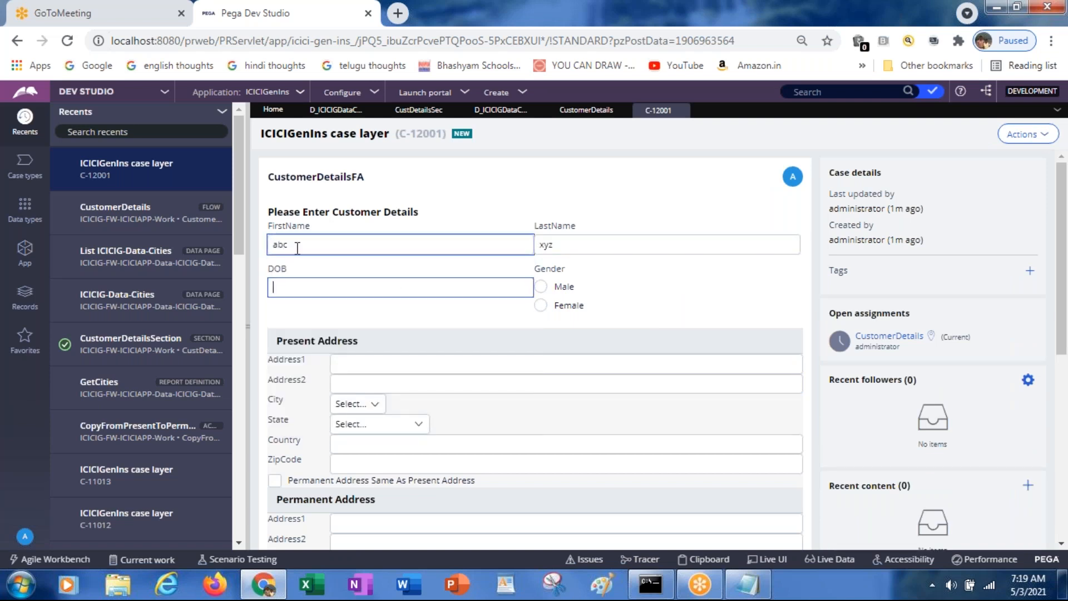
type("12/12/2222")
left_click(539, 287)
Fill in the Address1 and Address2 fields of the present address.
left_click(342, 365)
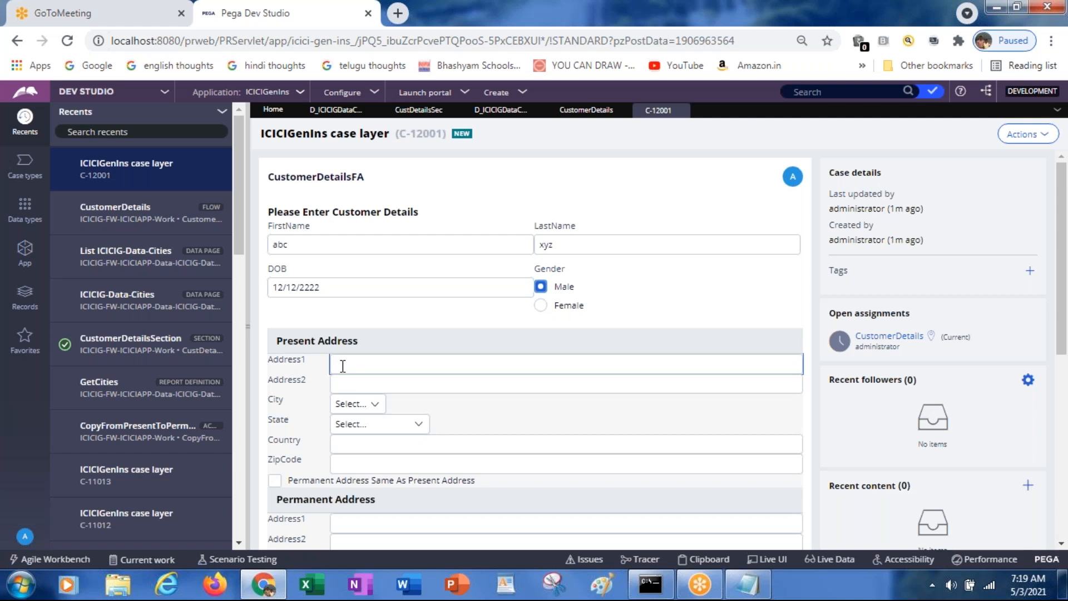
type("dfdsdf")
left_click(345, 387)
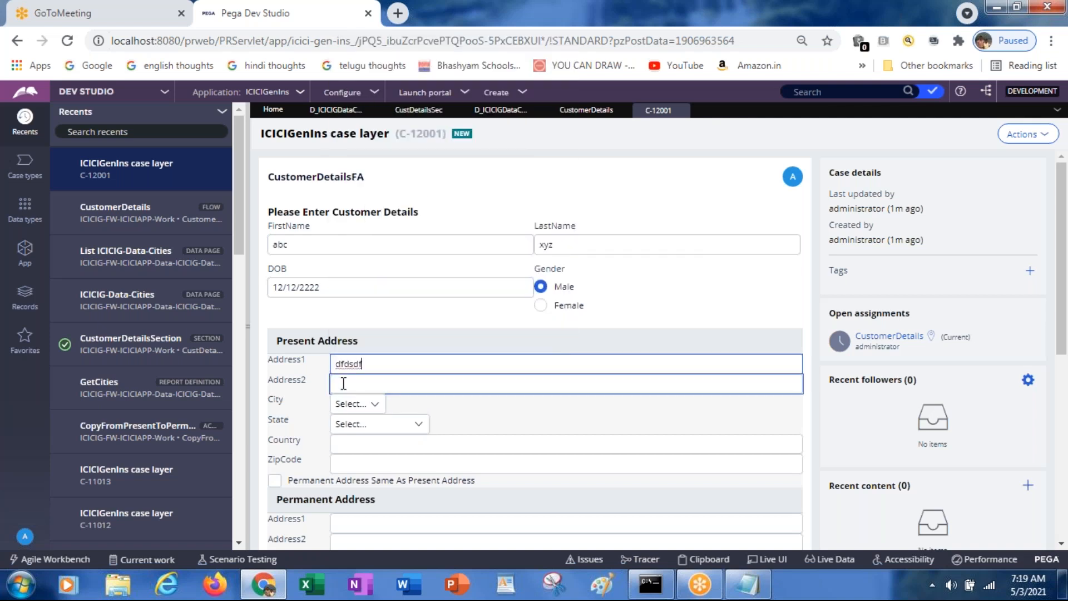
type("fdsfsd")
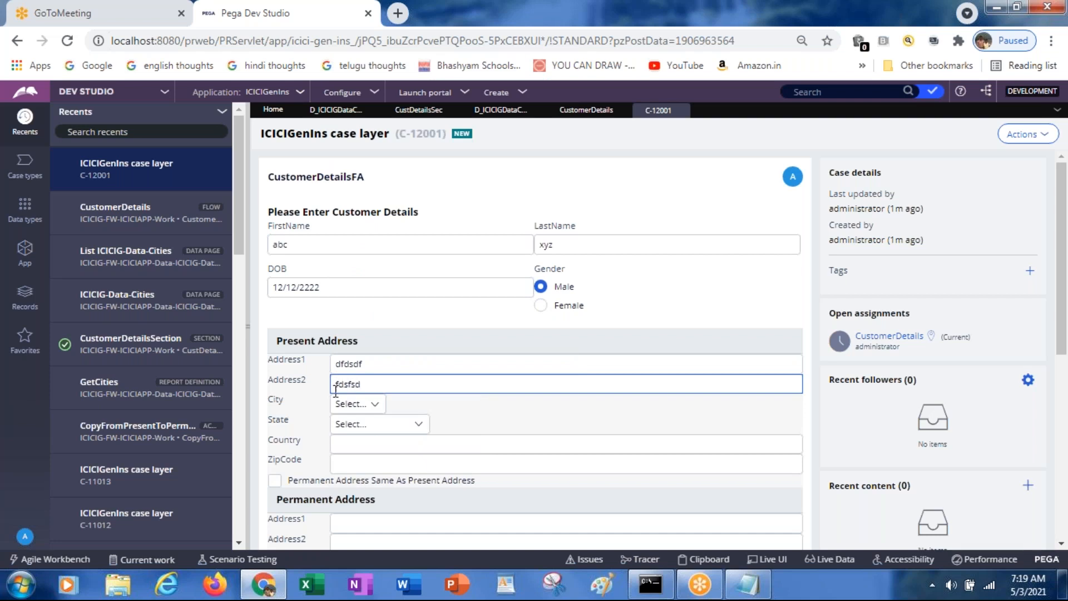
Check the present address City options, set the state to Telangana, and choose Hyderabad as the city.
left_click(349, 408)
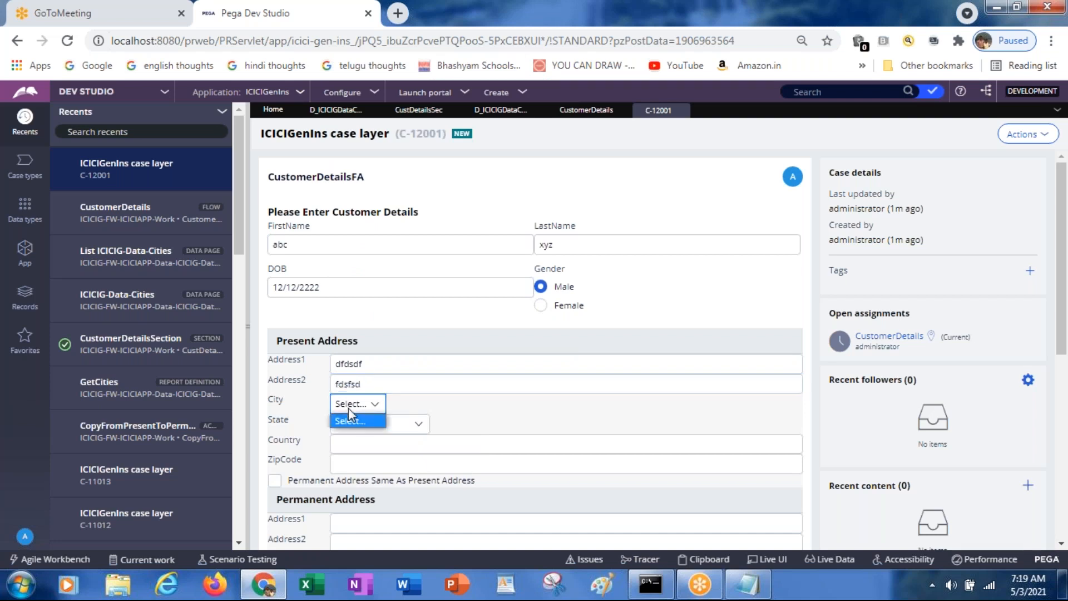
left_click(412, 425)
left_click(375, 453)
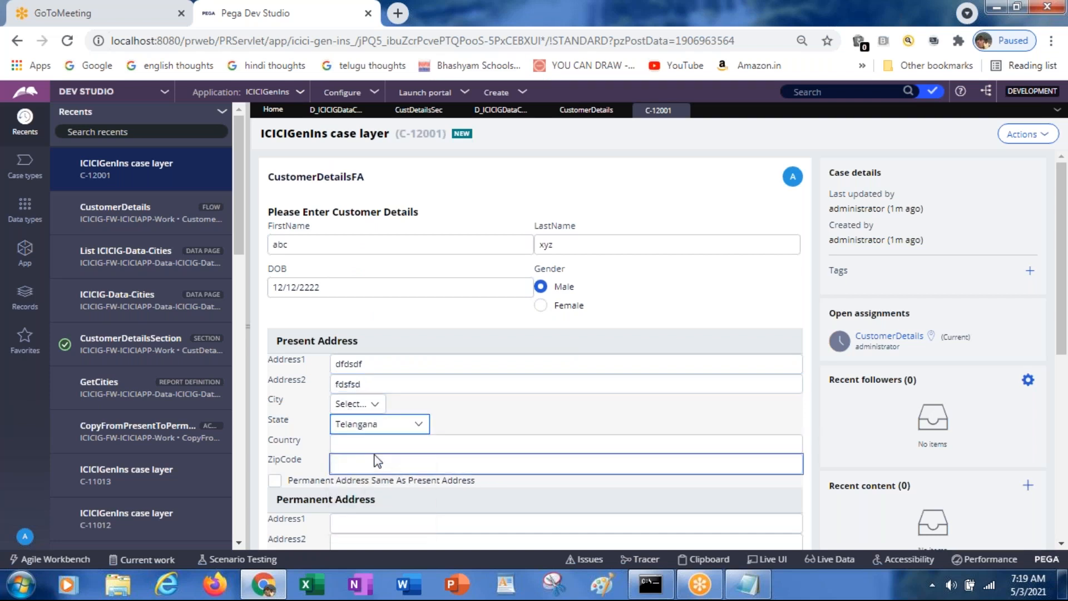
left_click(352, 405)
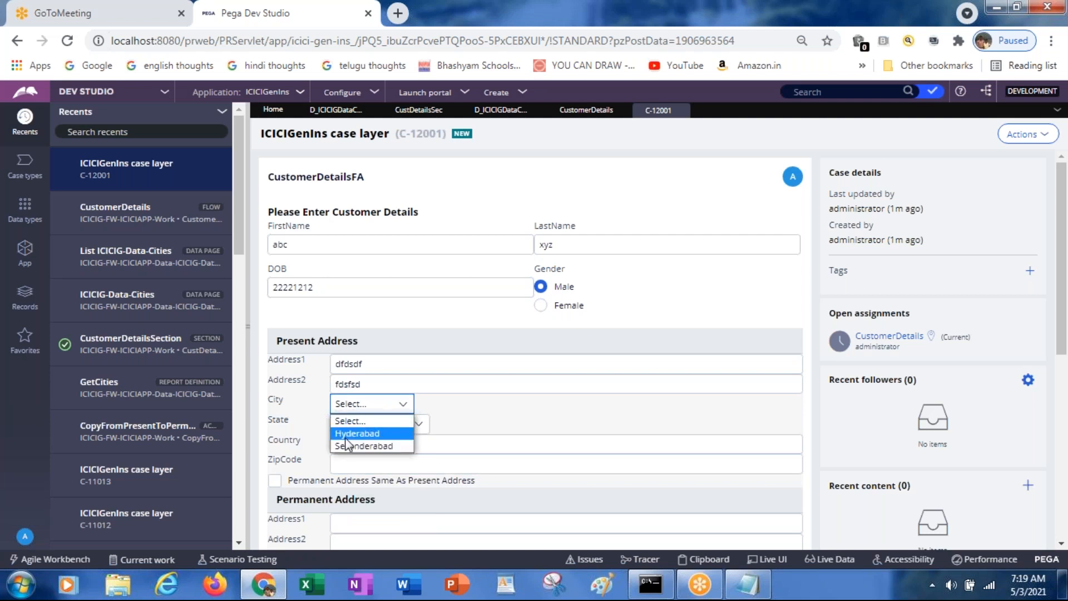
left_click(346, 435)
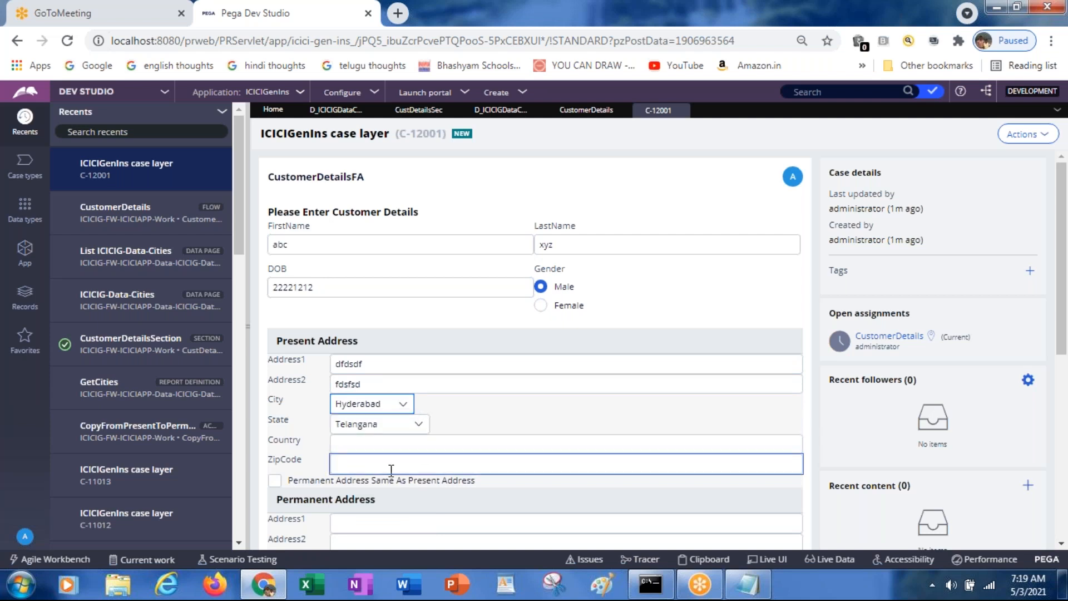
Open the Clipboard for the new case and examine its user pages, including pyWorkPage, the RD_GetCities pages and StatePage.
left_click(711, 560)
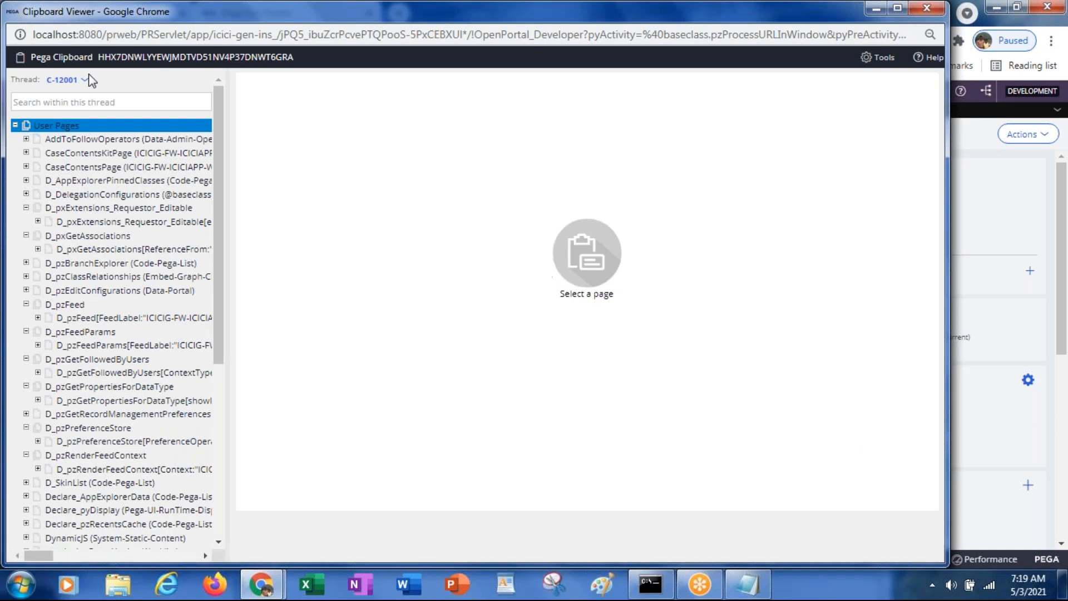
left_click(16, 126)
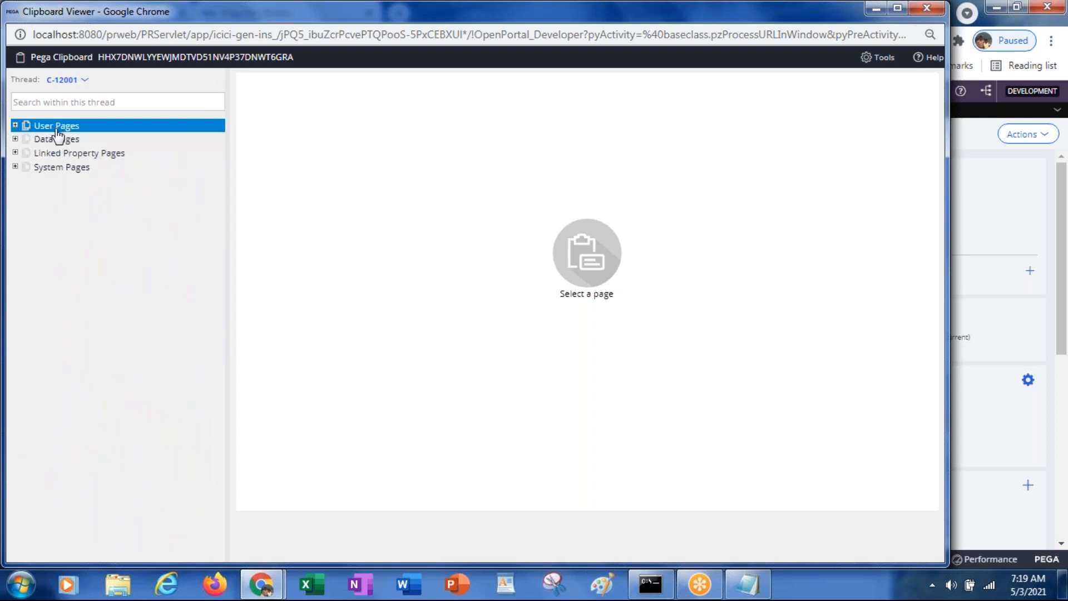
left_click(15, 125)
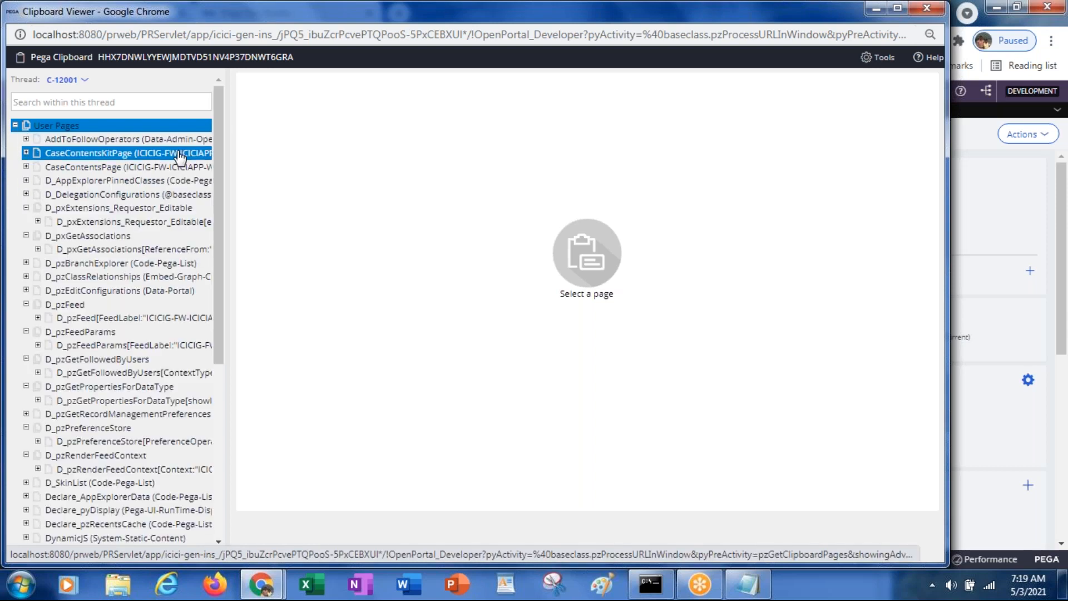
left_click_drag(216, 157, 228, 330)
left_click(89, 362)
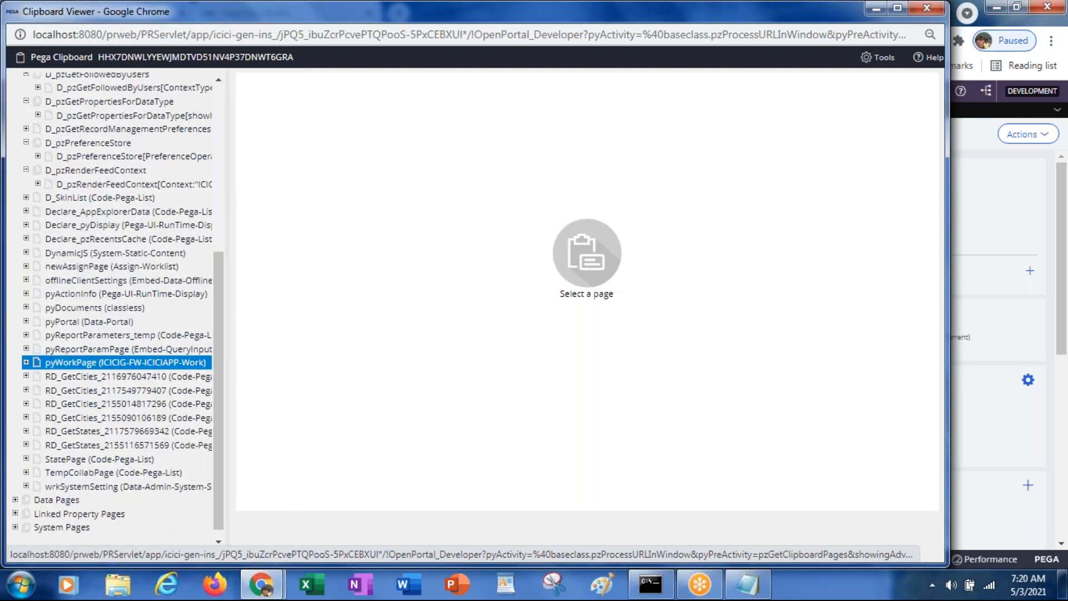
scroll(208, 268, "up", 1)
scroll(209, 273, "up", 4)
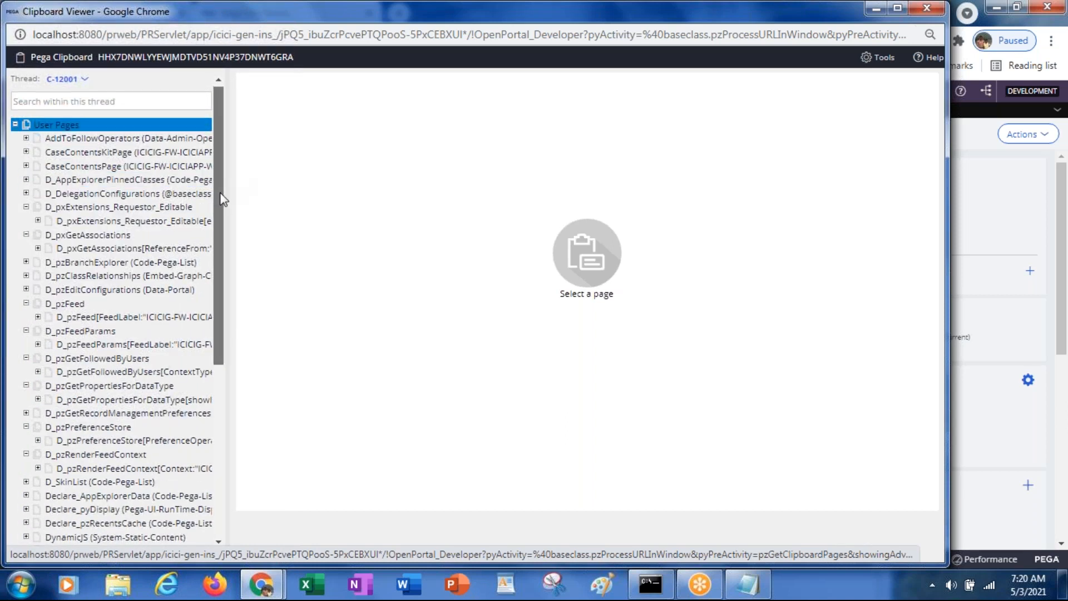
scroll(228, 312, "down", 5)
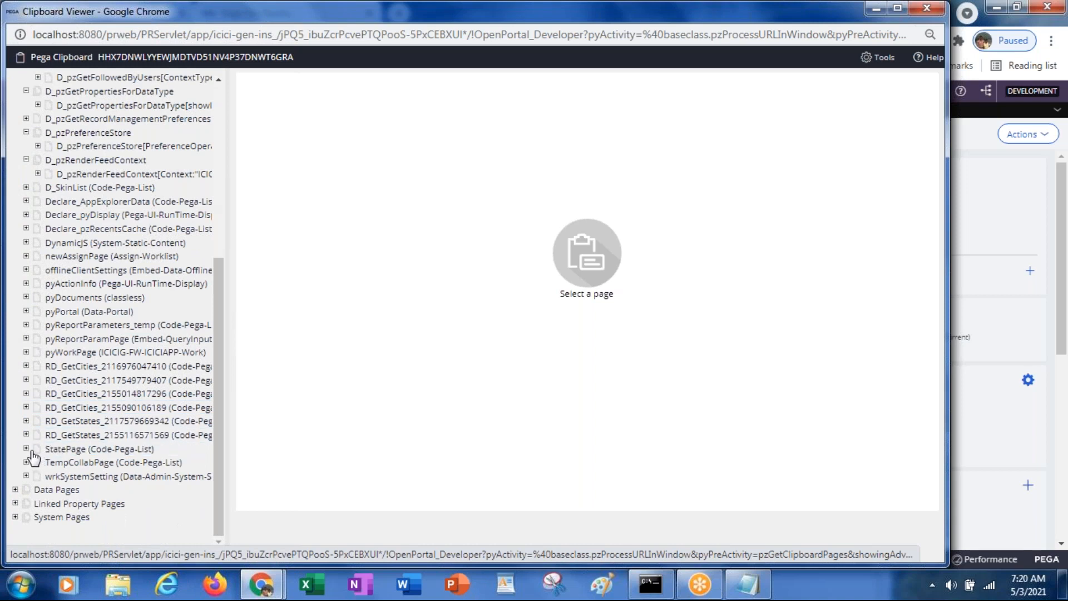
left_click(71, 451)
scroll(222, 384, "up", 1)
left_click_drag(223, 359, 214, 198)
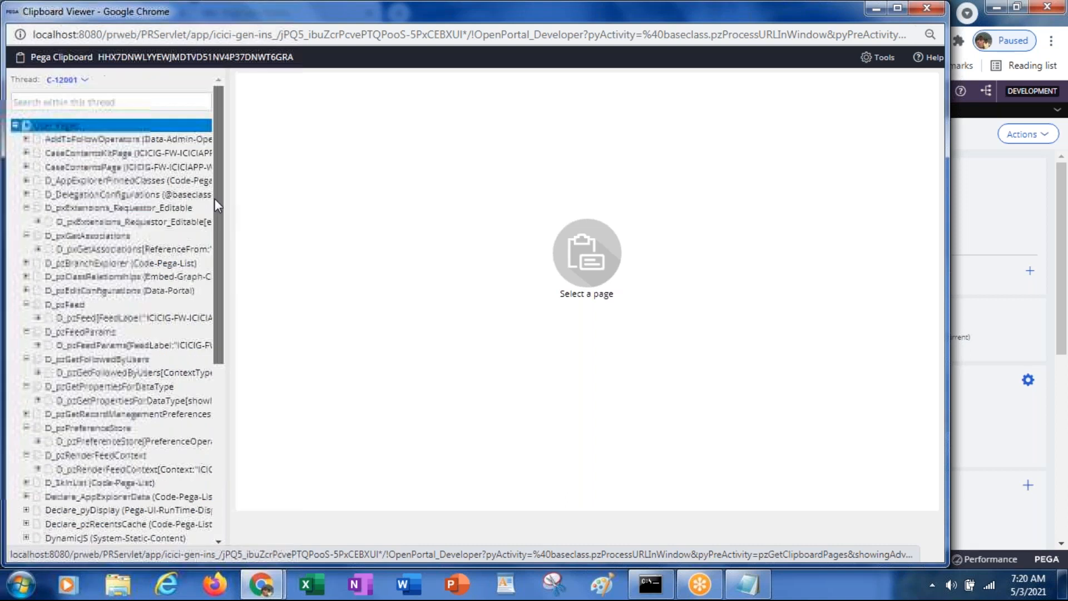
Collapse the User Pages category in the Clipboard and expand Data Pages to view its Thread, Requestor and Node groups.
left_click(17, 126)
left_click(15, 126)
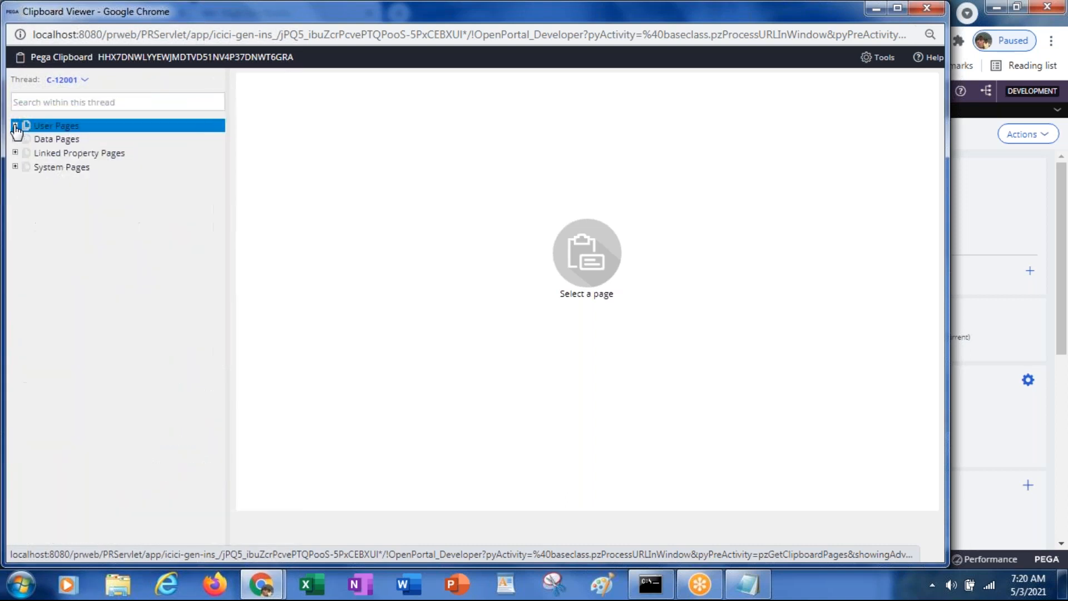
left_click(50, 144)
left_click(15, 140)
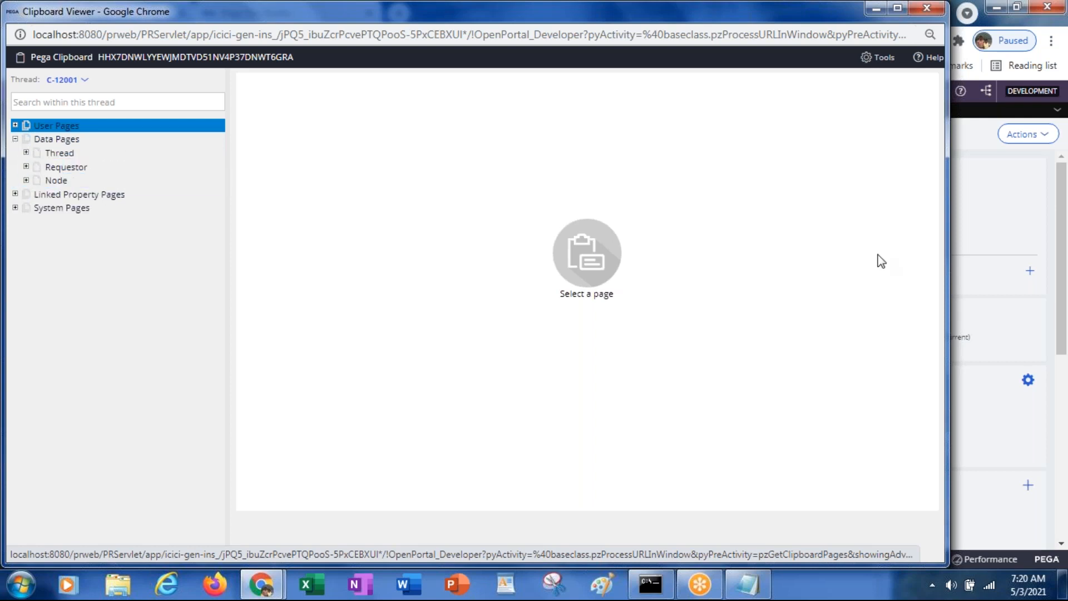
Review the D_ICICIGDataCities and D_ICICIGDataCitiesList data pages in Dev Studio, and return to the Clipboard's Data Pages category.
left_click(980, 305)
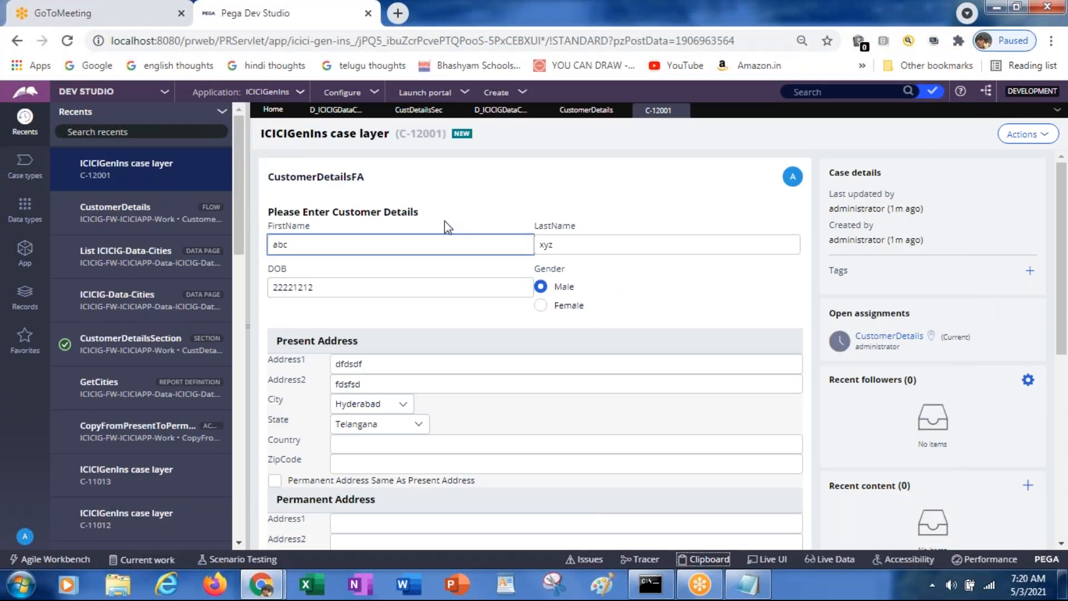
left_click(336, 113)
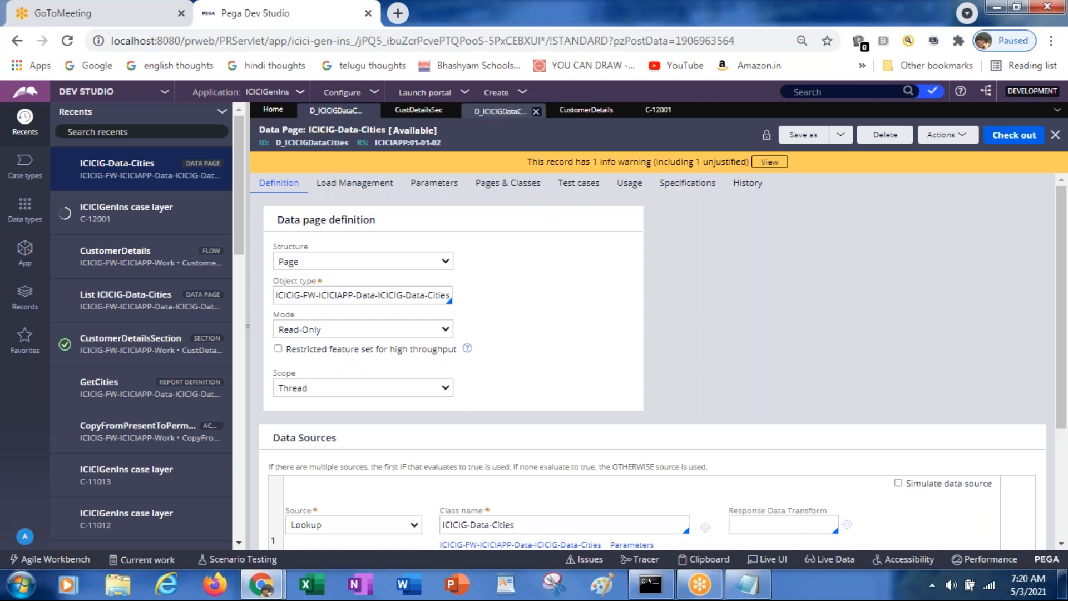
left_click(492, 114)
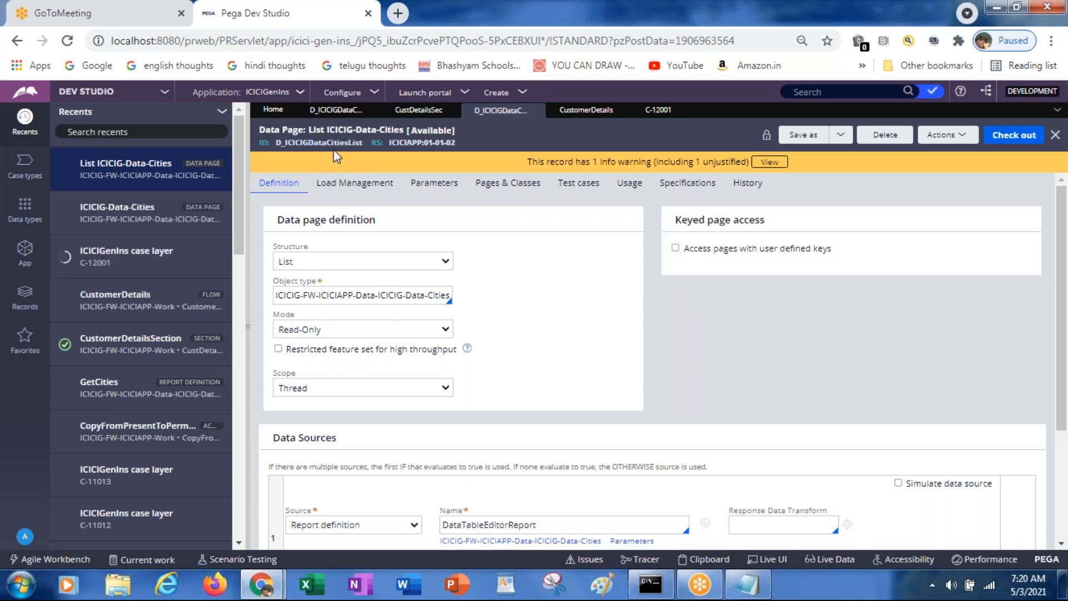
key("alt+Tab")
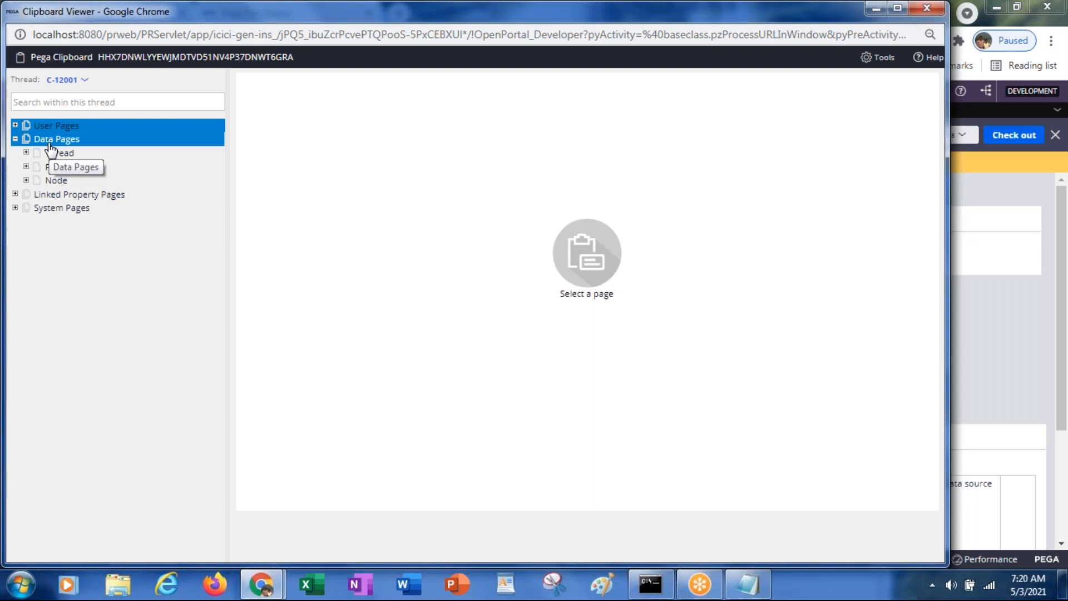
Return to the D_ICICIGDataCitiesList data page in Dev Studio and review its available mode options.
key("alt+Tab")
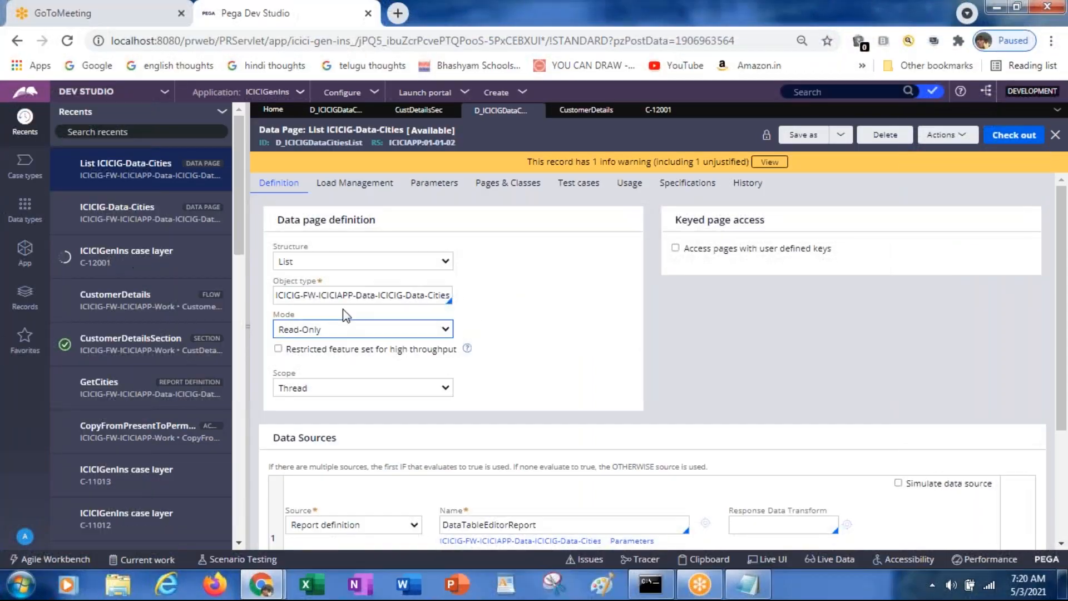
left_click(322, 330)
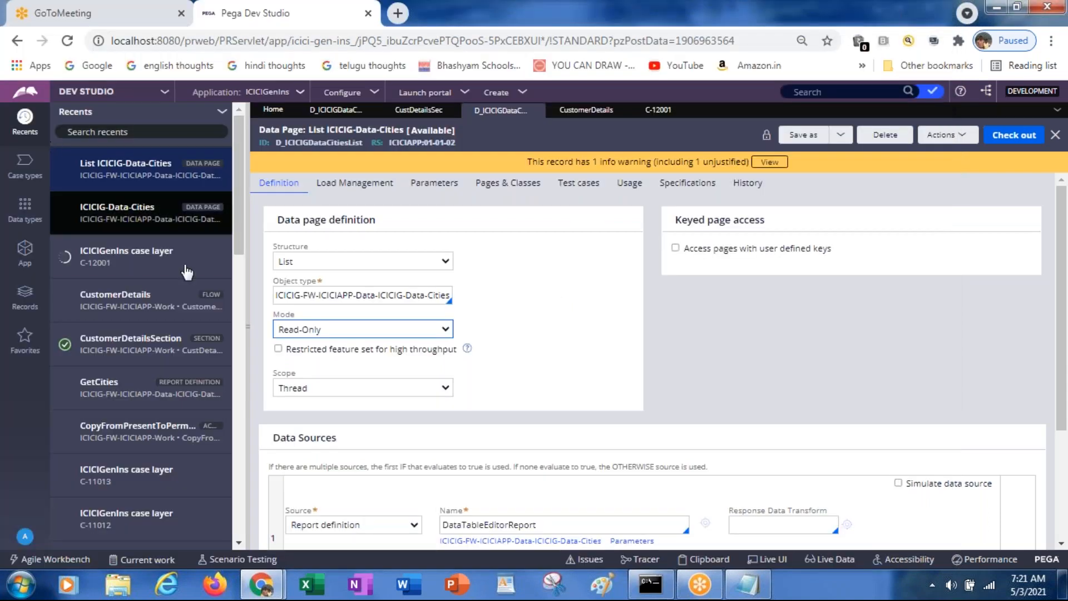
left_click(319, 332)
left_click(301, 360)
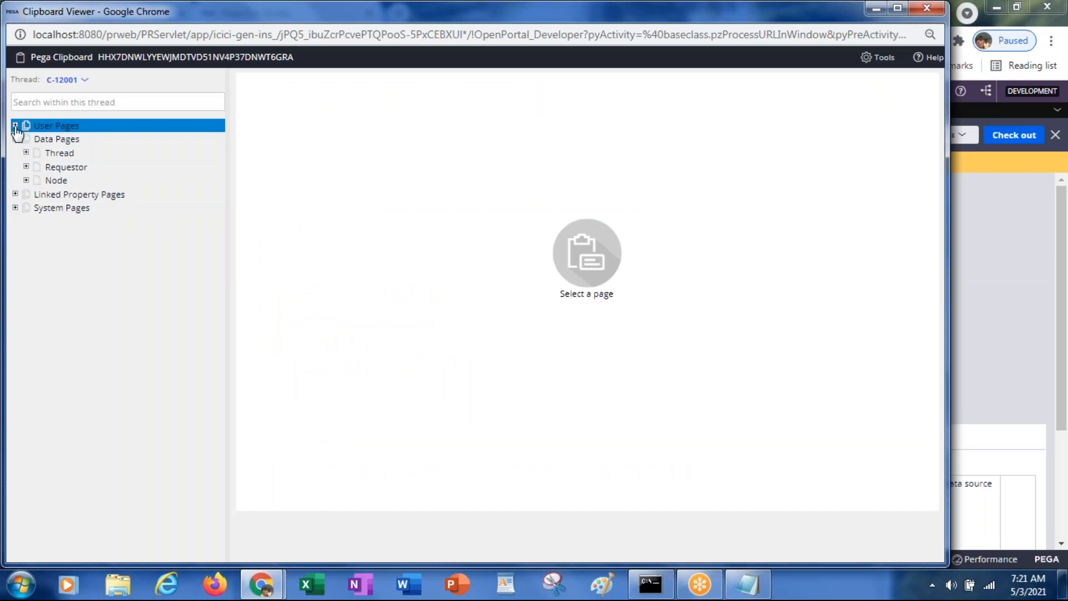
Expand User Pages in the Clipboard again and compare the listed editable data pages with the other user pages.
left_click(16, 126)
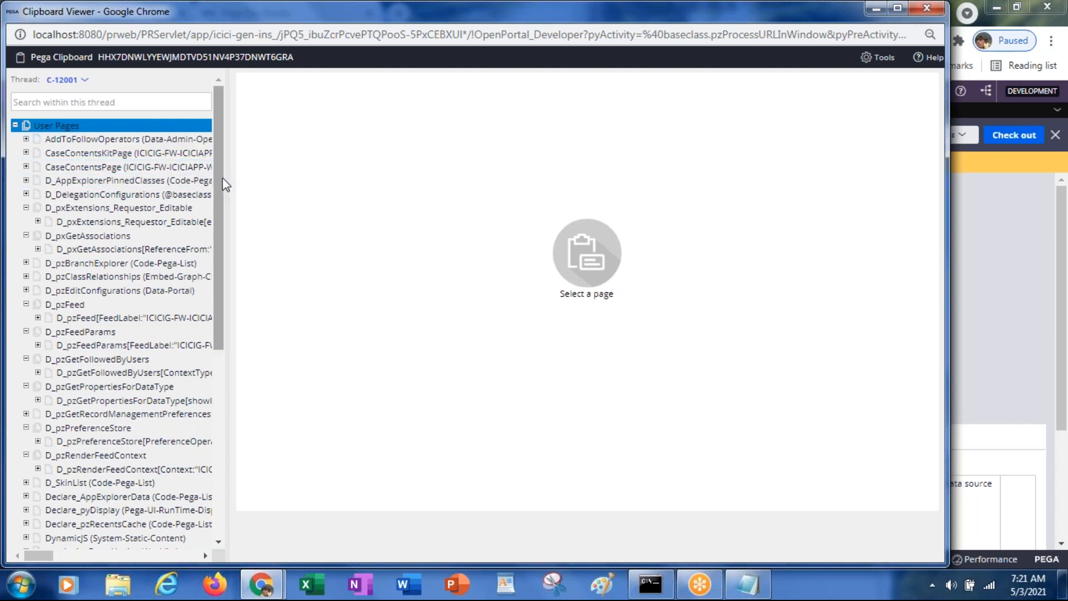
scroll(227, 210, "down", 3)
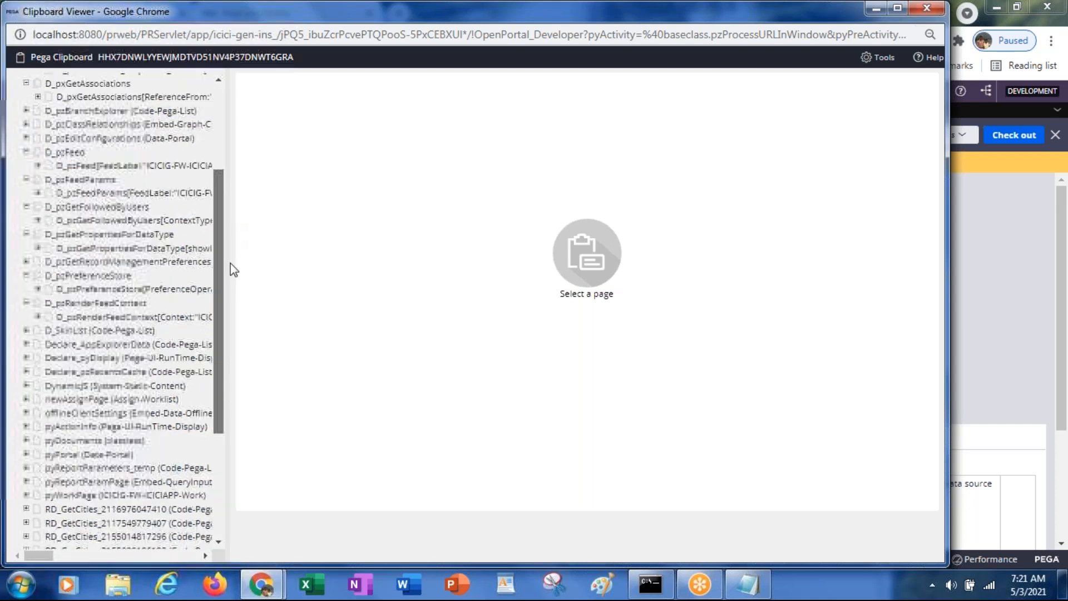
scroll(229, 278, "down", 2)
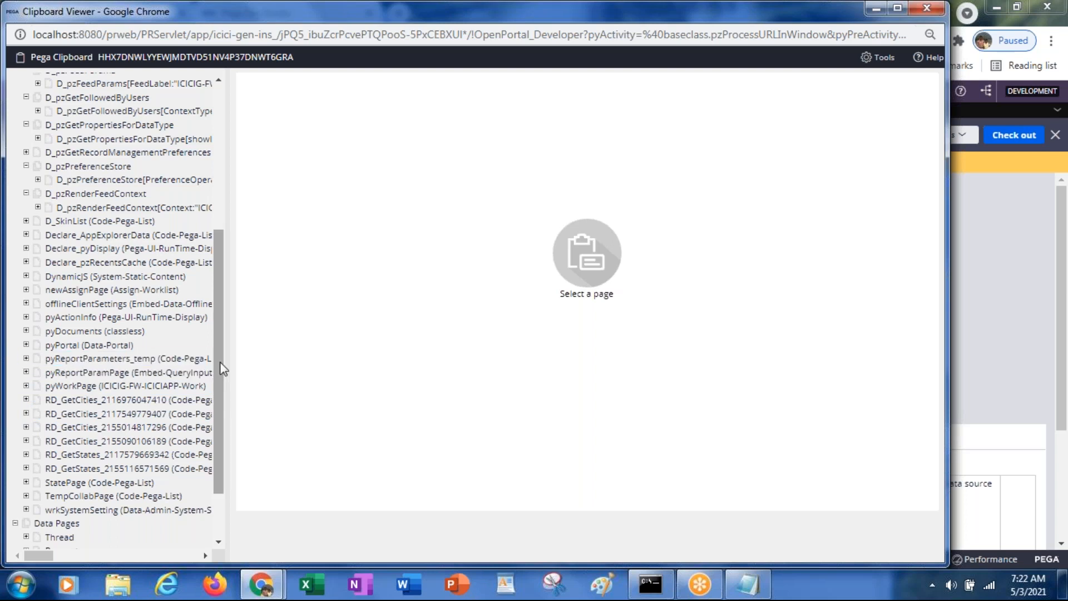
left_click_drag(223, 367, 231, 291)
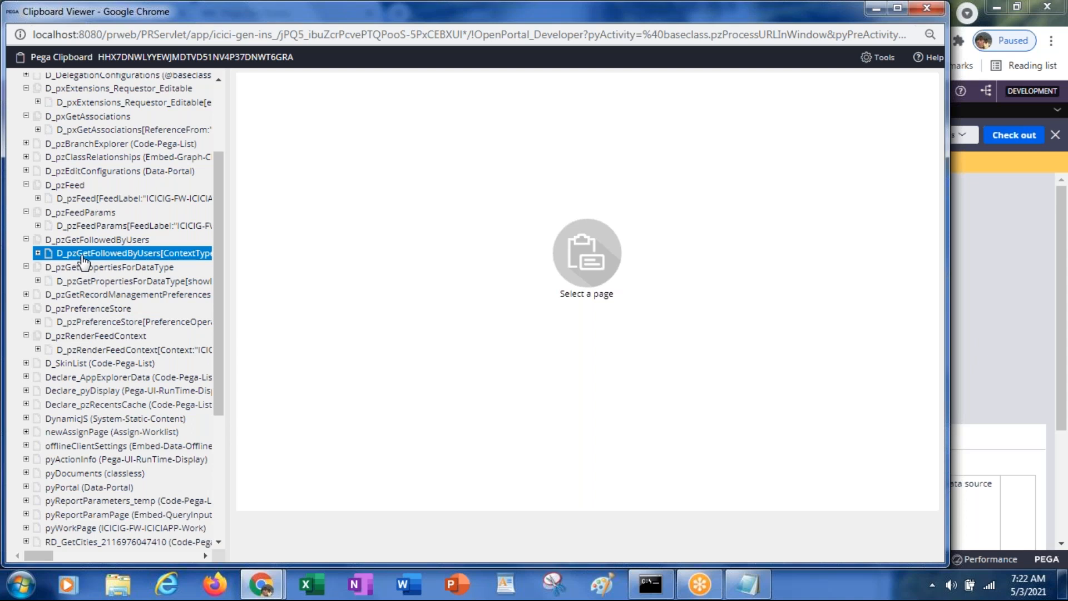
left_click_drag(222, 295, 222, 196)
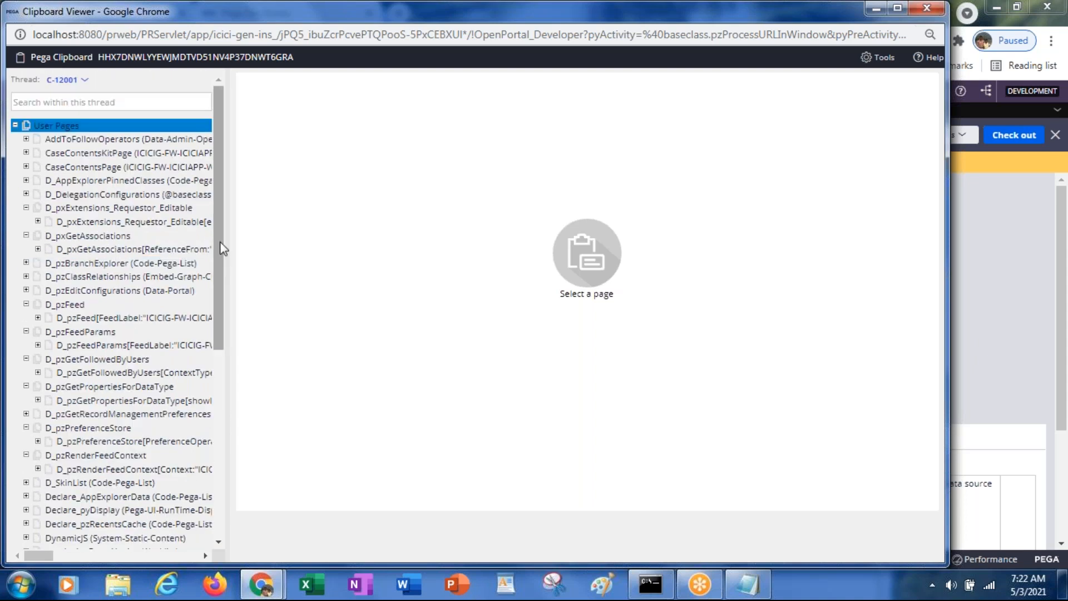
left_click_drag(222, 249, 225, 440)
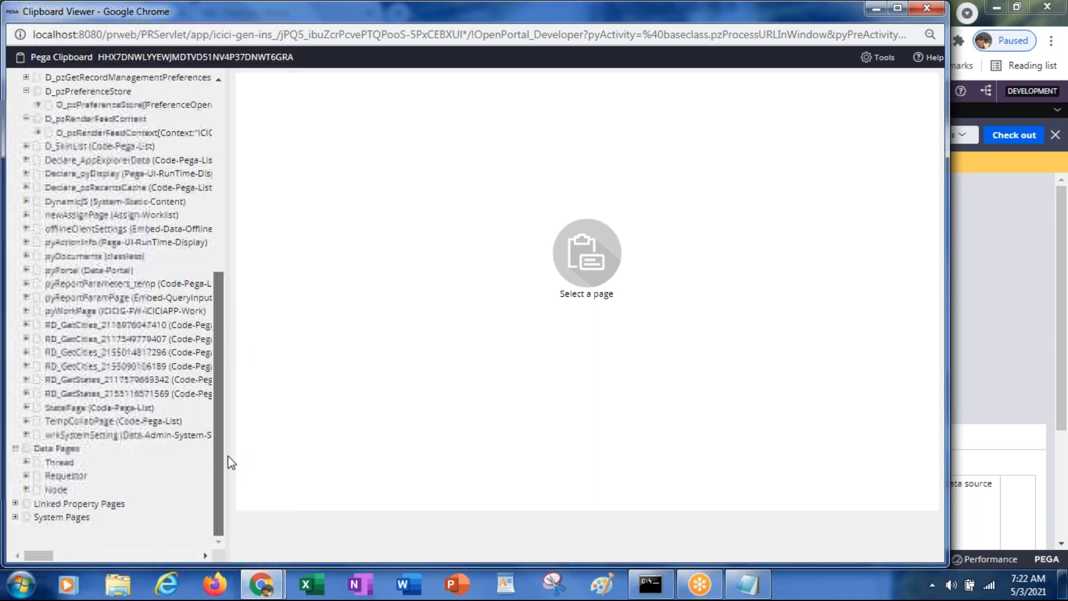
Examine the Data Pages category in the Clipboard and its Thread group.
left_click(59, 463)
left_click(57, 453)
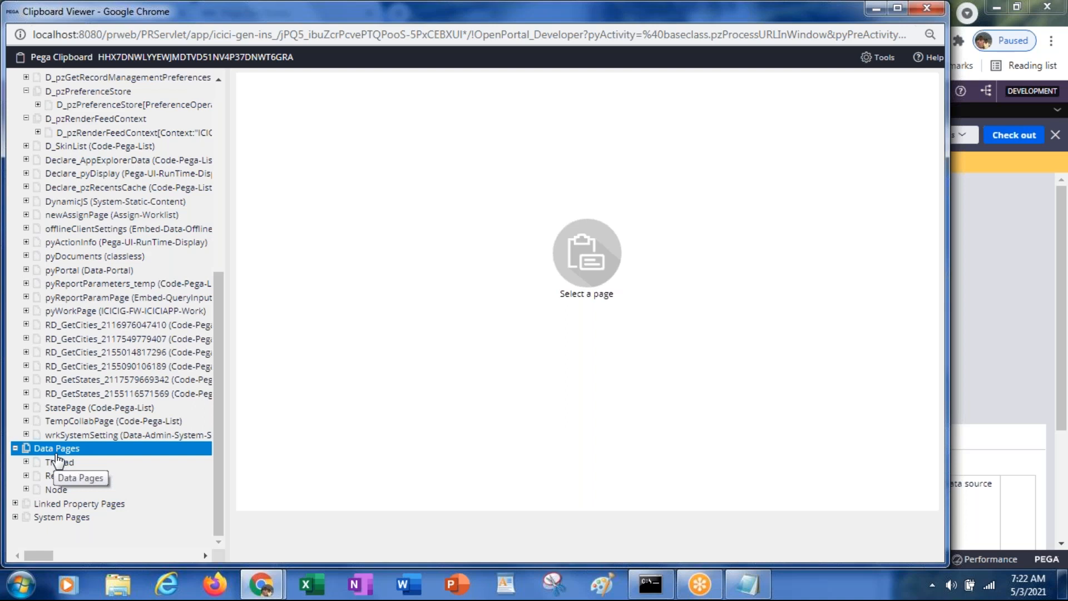
left_click(57, 462)
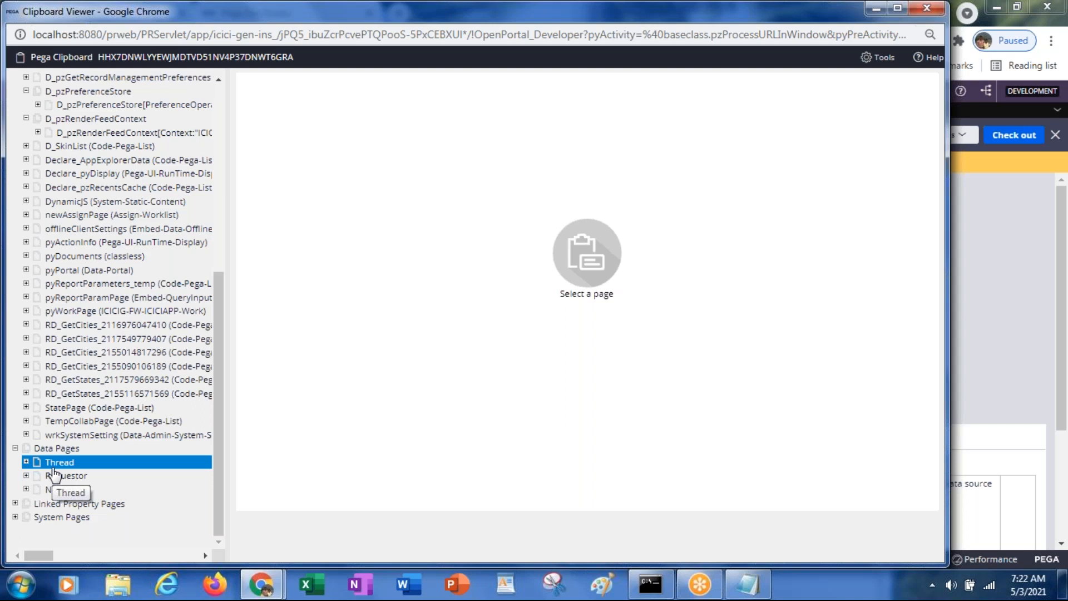
Expand the Thread, Requestor and Node groups under Data Pages and review the data pages listed in each.
left_click(49, 450)
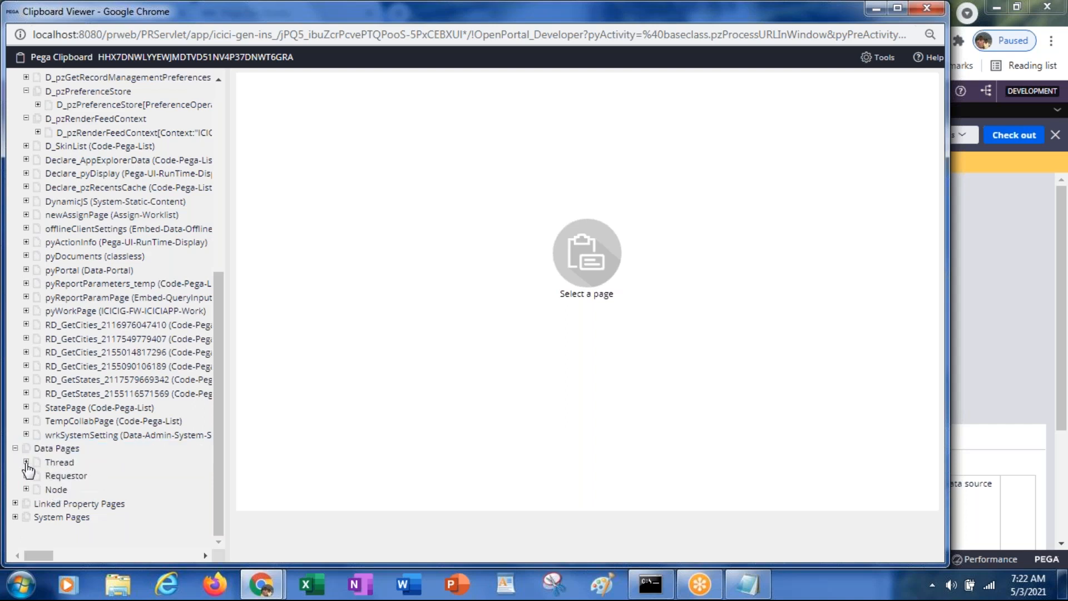
left_click(25, 462)
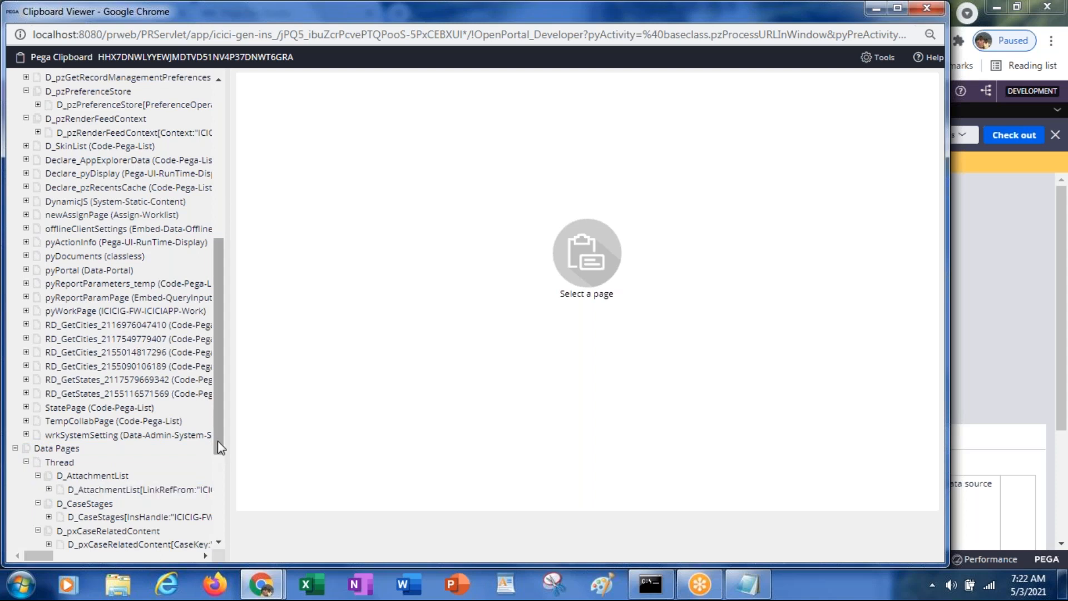
left_click_drag(218, 439, 213, 523)
left_click(63, 502)
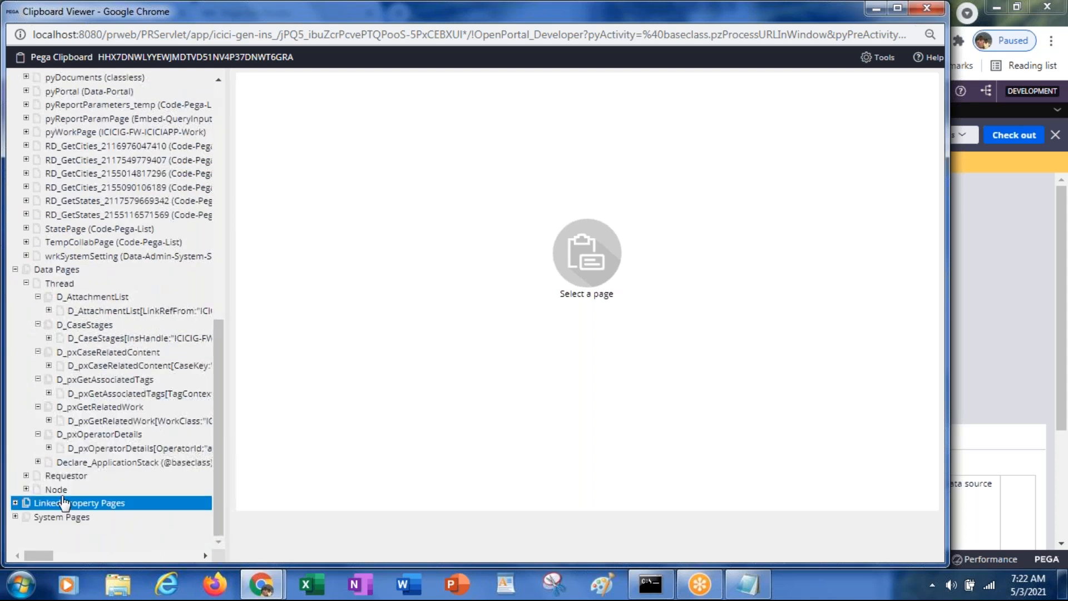
left_click(25, 477)
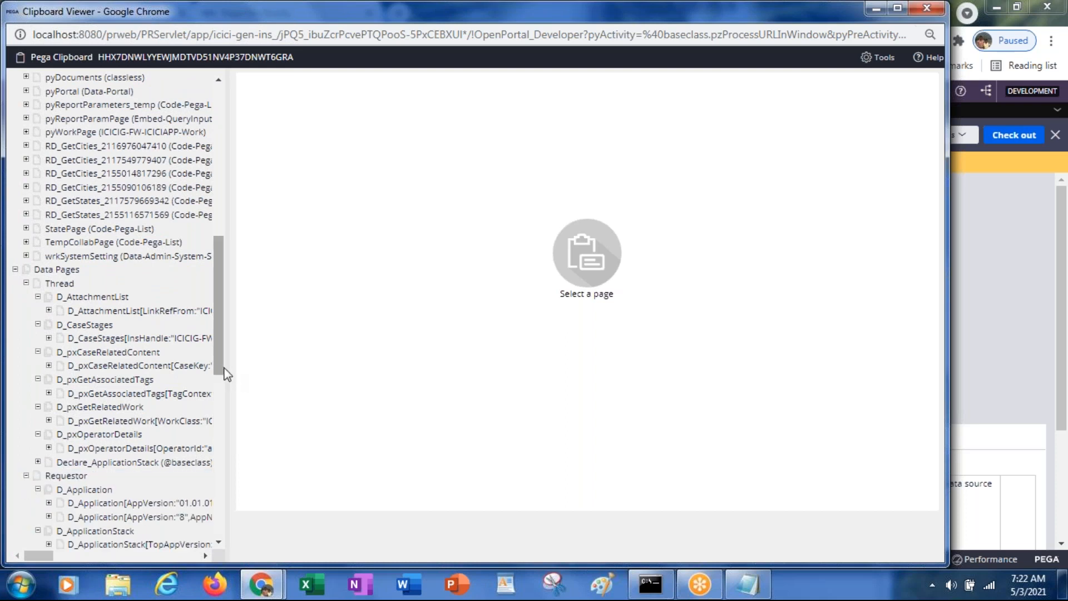
left_click_drag(222, 367, 222, 535)
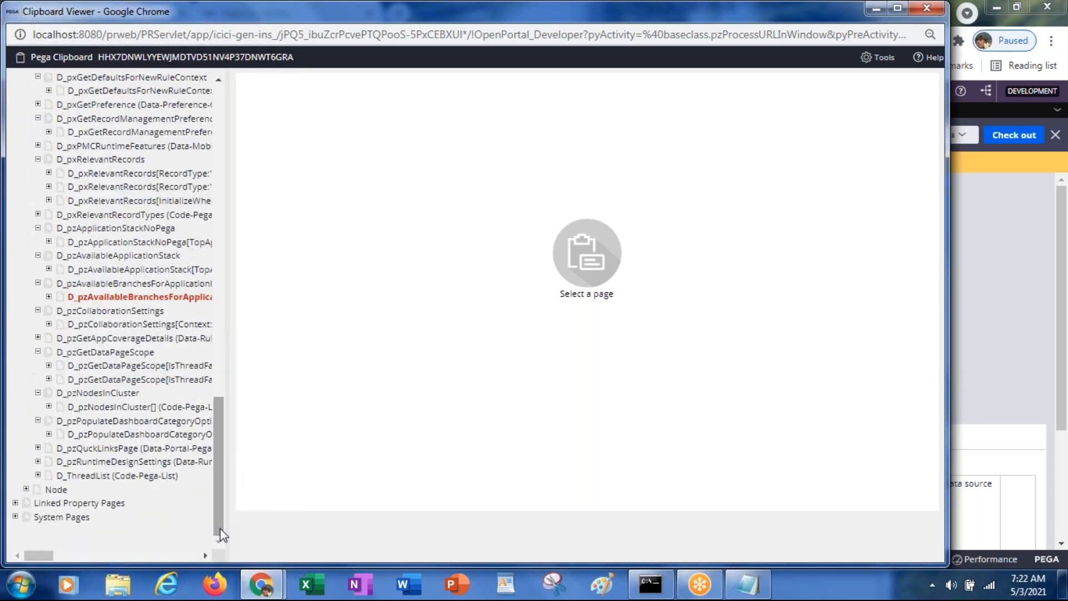
left_click(26, 490)
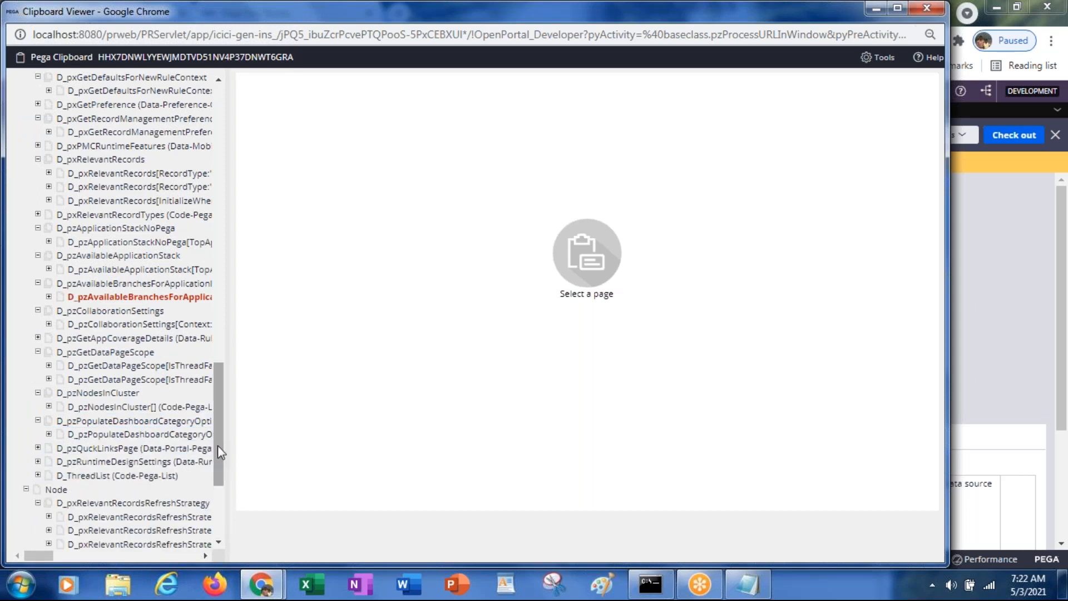
left_click_drag(218, 445, 228, 308)
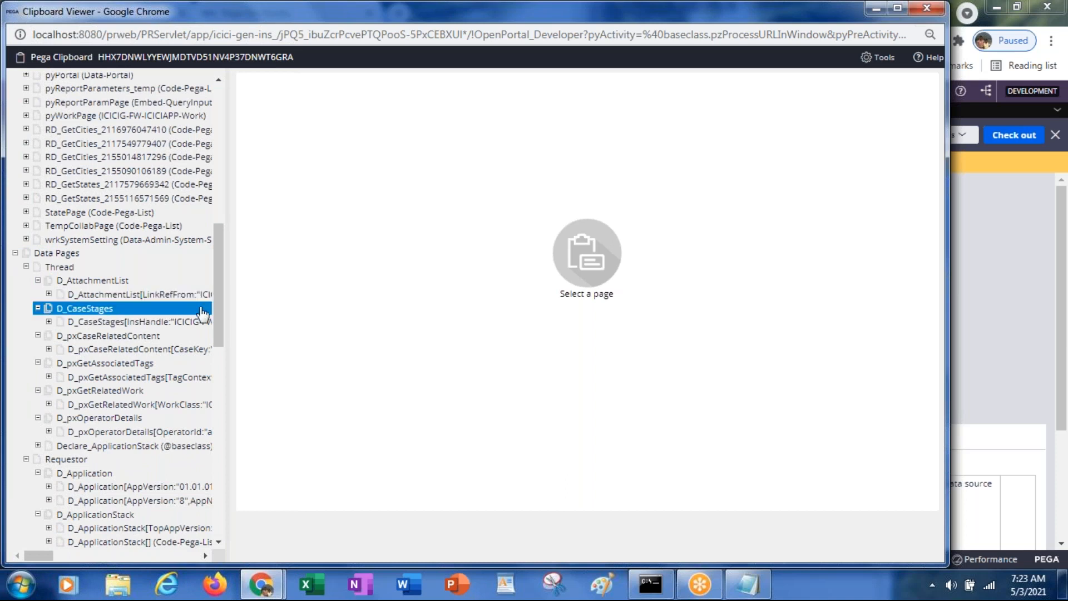
Check the User Pages category against the mode setting of the D_ICICIGDataCitiesList data page in Dev Studio, and return to the Clipboard.
left_click_drag(219, 317, 210, 128)
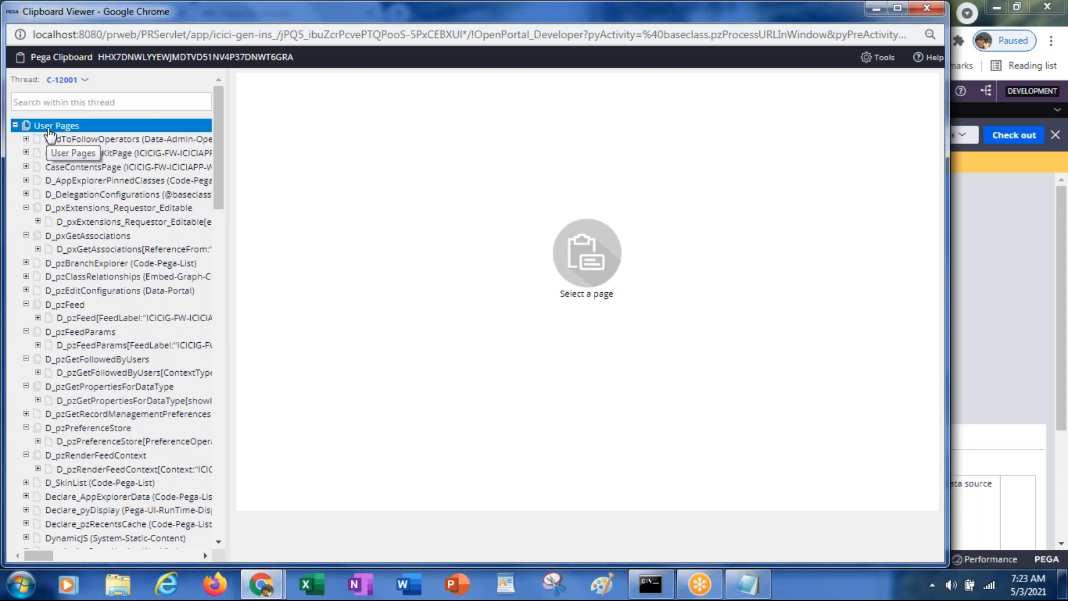
key("alt+Tab")
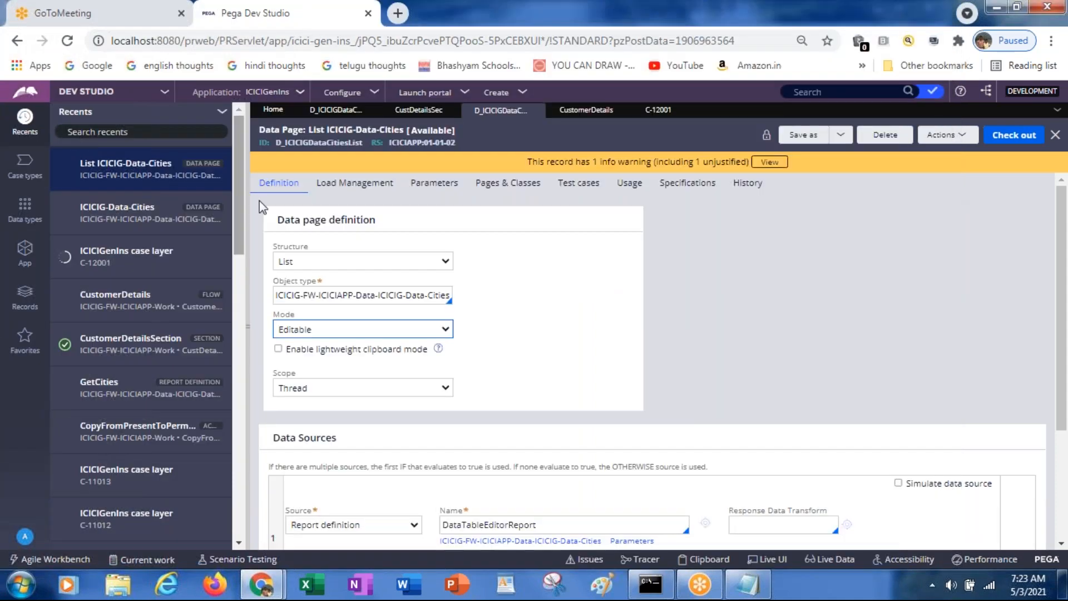
left_click(325, 328)
left_click(325, 330)
key("alt+Tab")
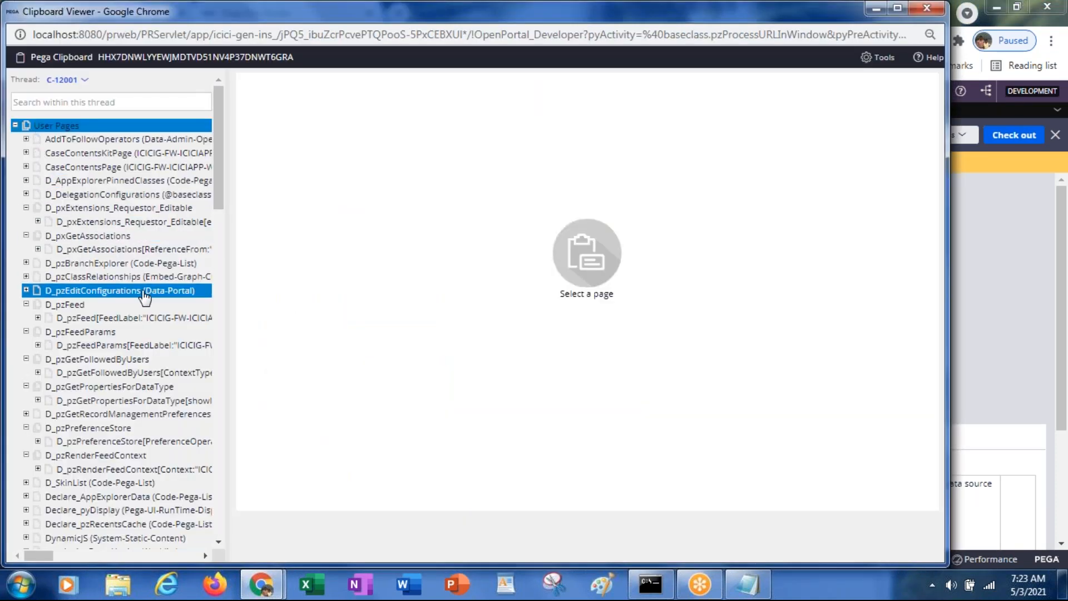
Compare the page actions offered for D_pzFeed under User Pages with those for the D_CaseStages instance under the Thread data pages.
left_click(76, 308)
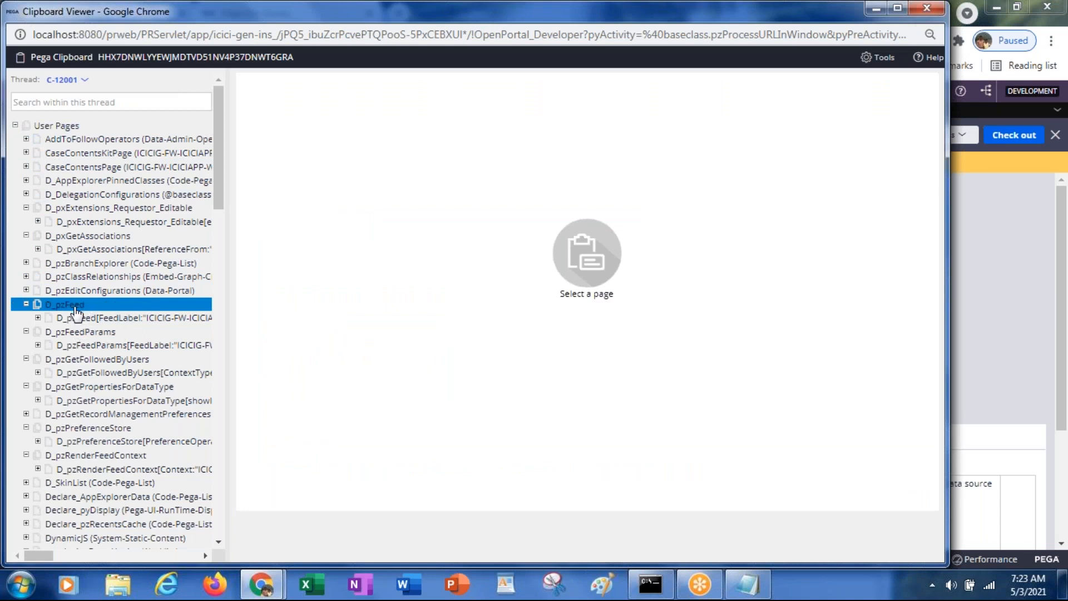
right_click(76, 313)
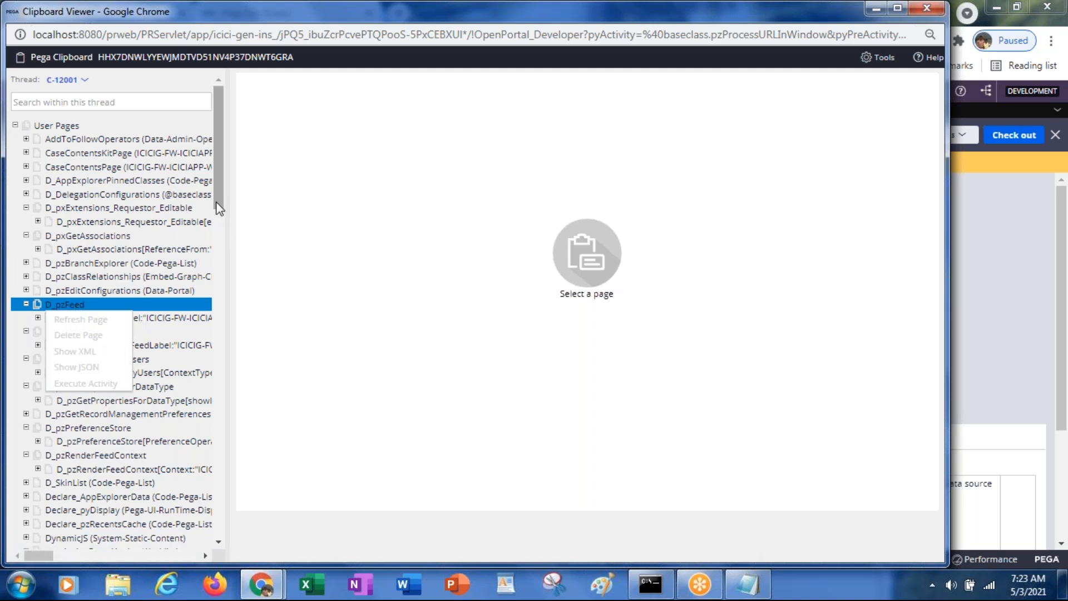
left_click(60, 184)
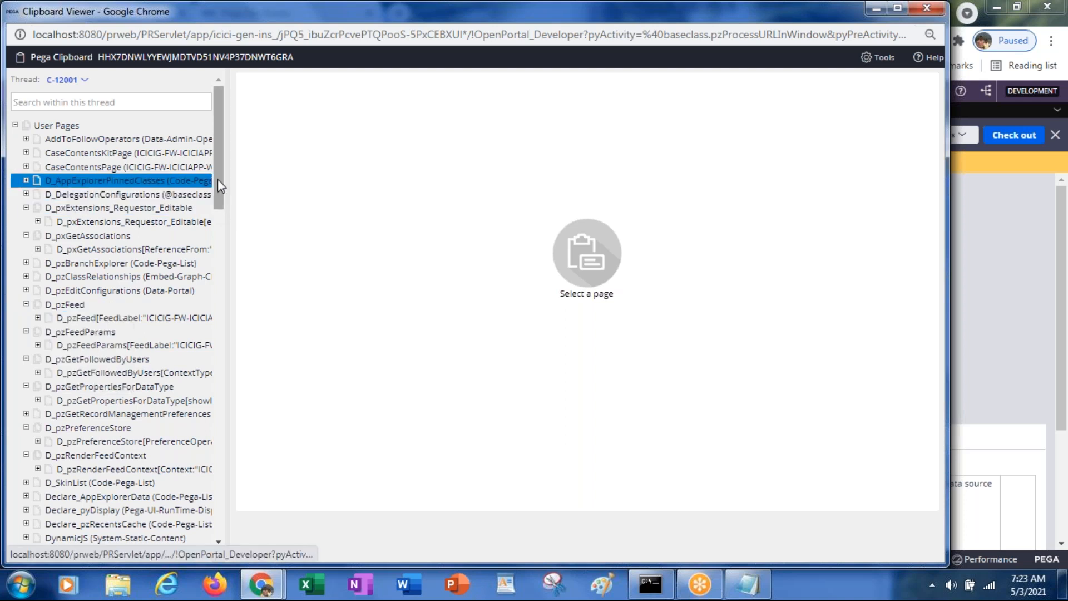
left_click_drag(218, 180, 232, 314)
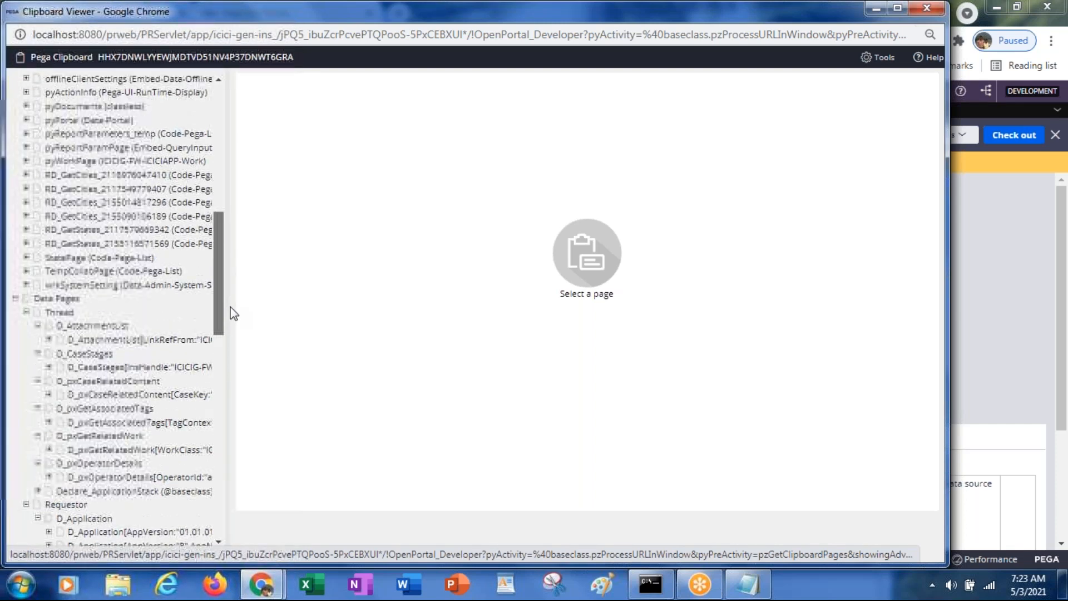
right_click(94, 373)
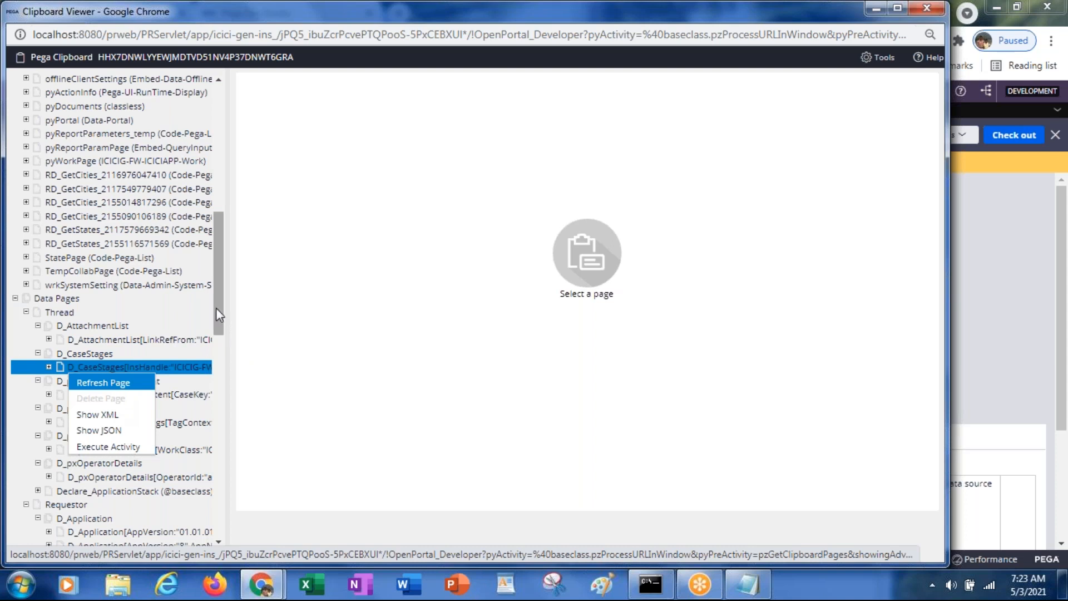
Examine pyWorkPage and the neighbouring entries, such as pyReportParameters_temp, in the User Pages category.
left_click(82, 162)
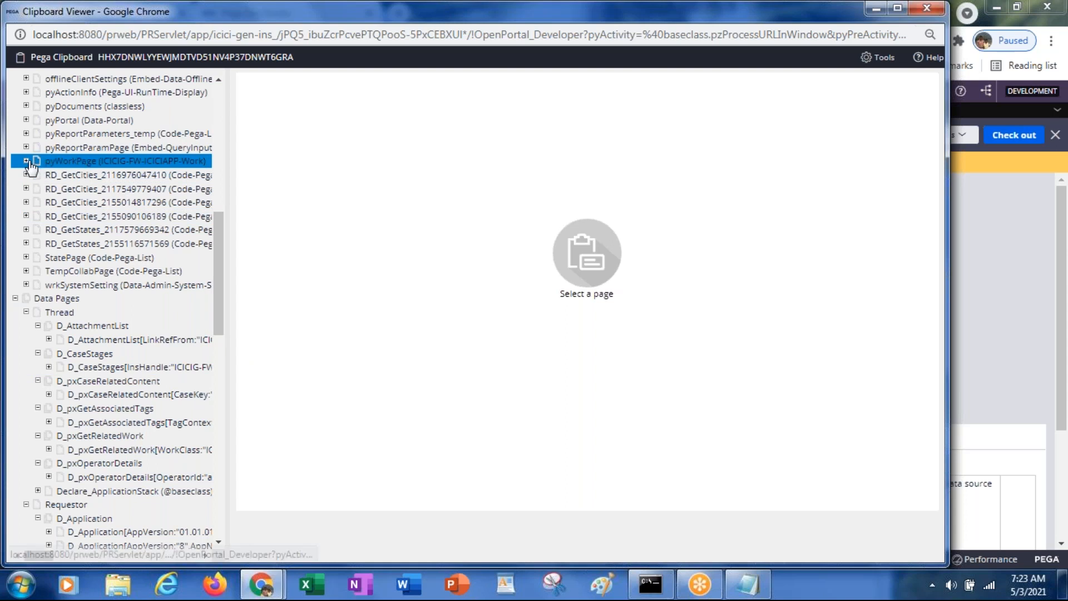
left_click_drag(220, 257, 220, 237)
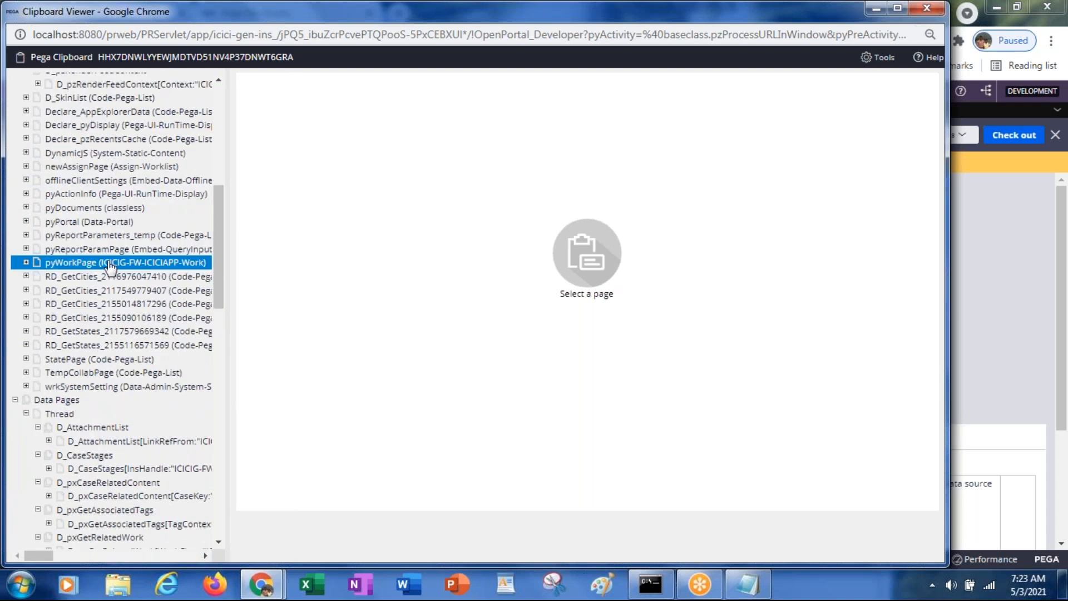
left_click(110, 267)
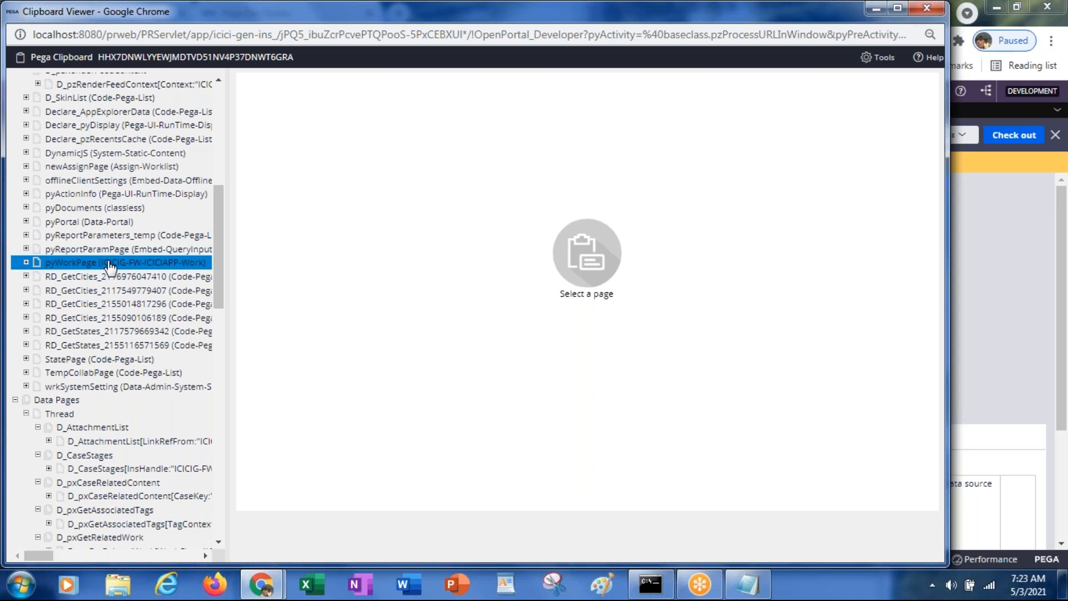
left_click(130, 236)
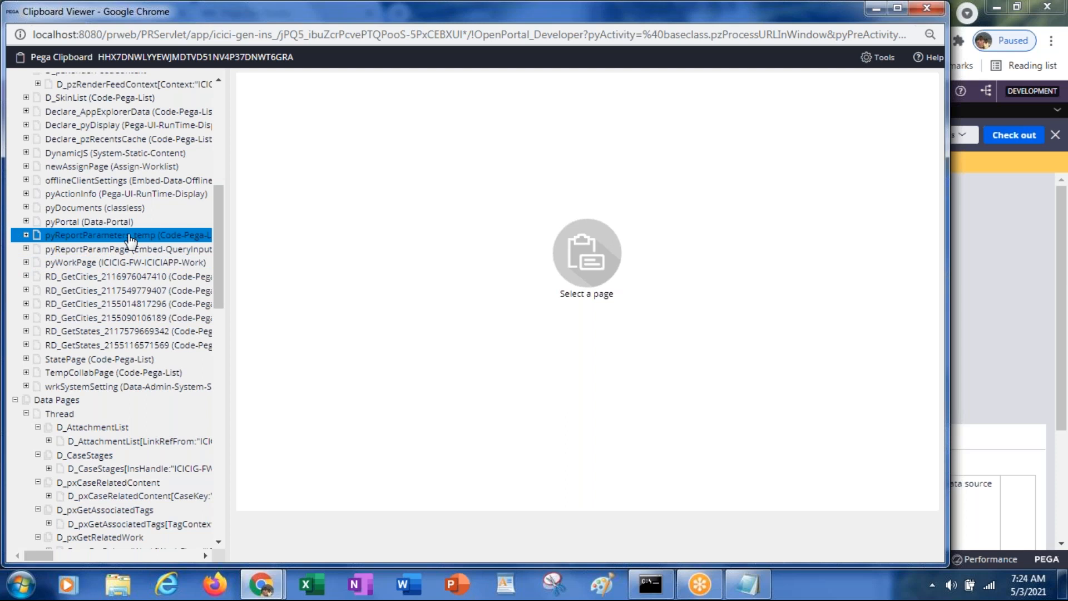
left_click(104, 433)
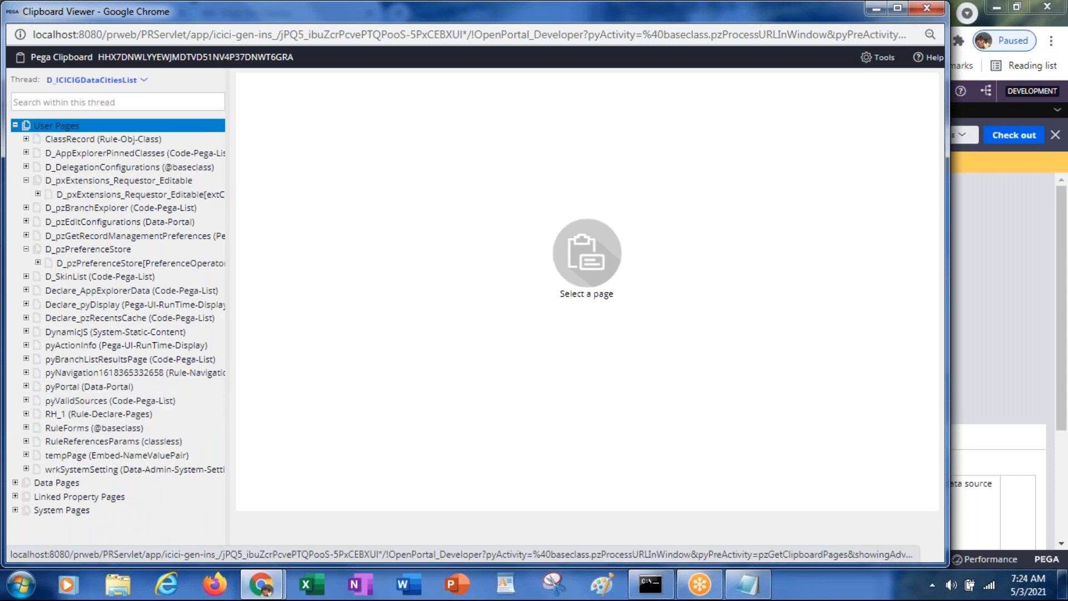
Switch the Clipboard to the C-12001 thread and review the page actions offered for the StatePage user page.
left_click(145, 82)
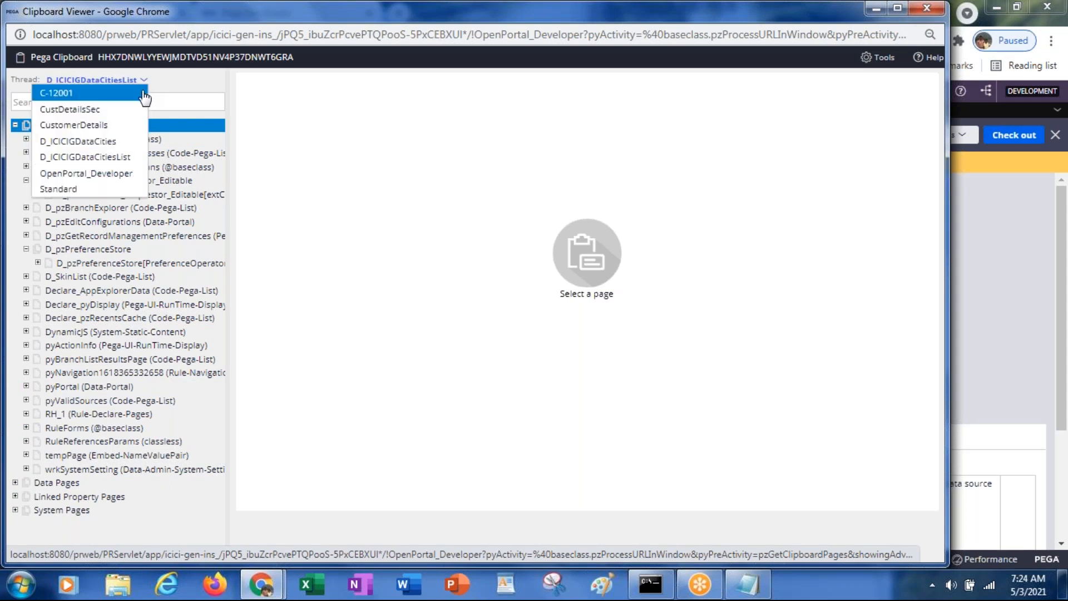
left_click(98, 94)
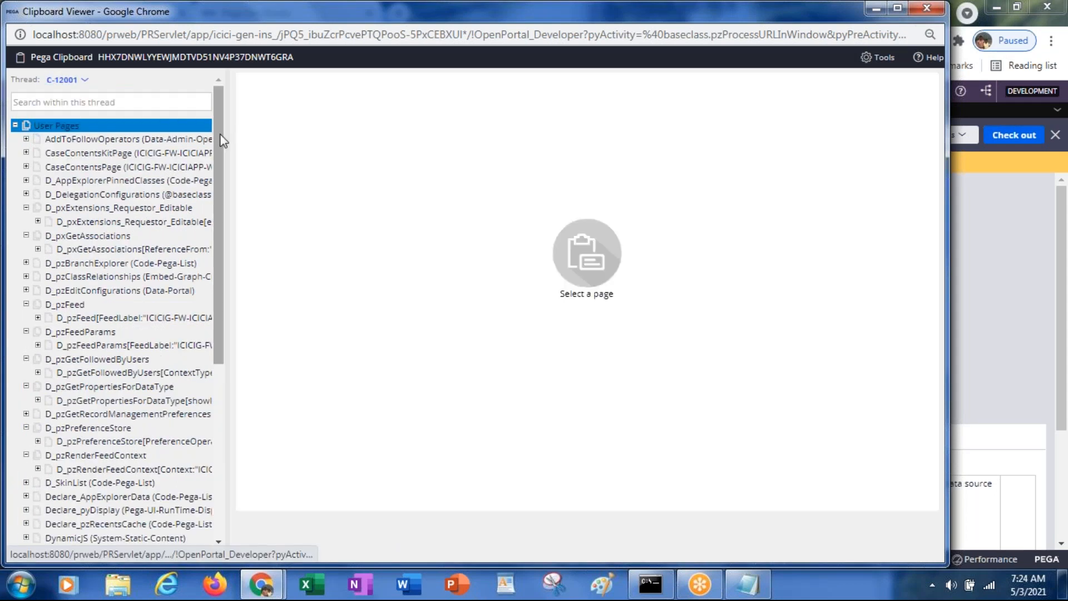
left_click_drag(220, 136, 240, 308)
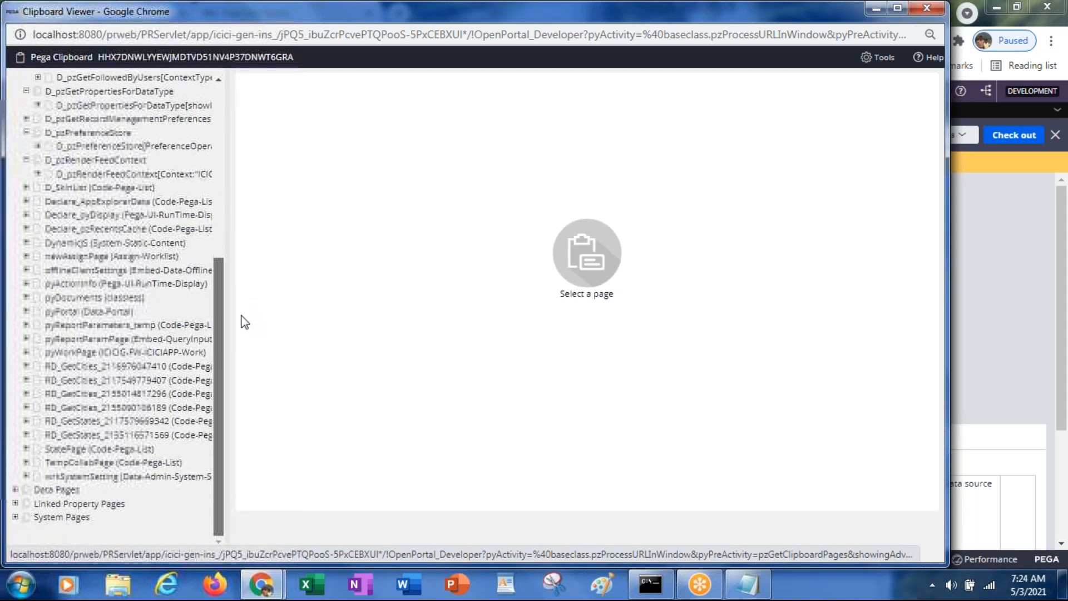
left_click(140, 450)
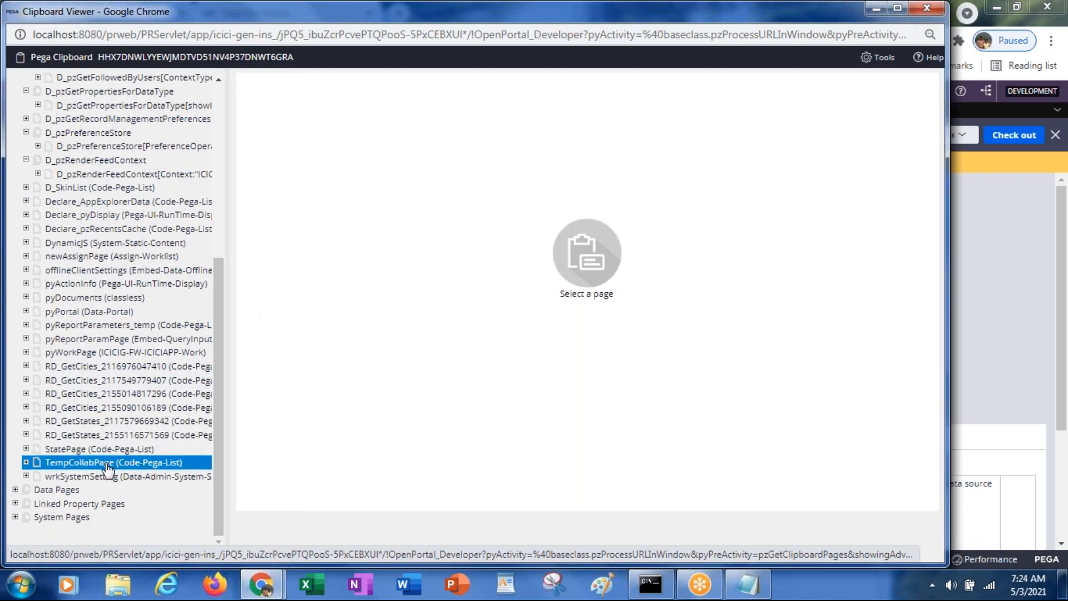
right_click(87, 457)
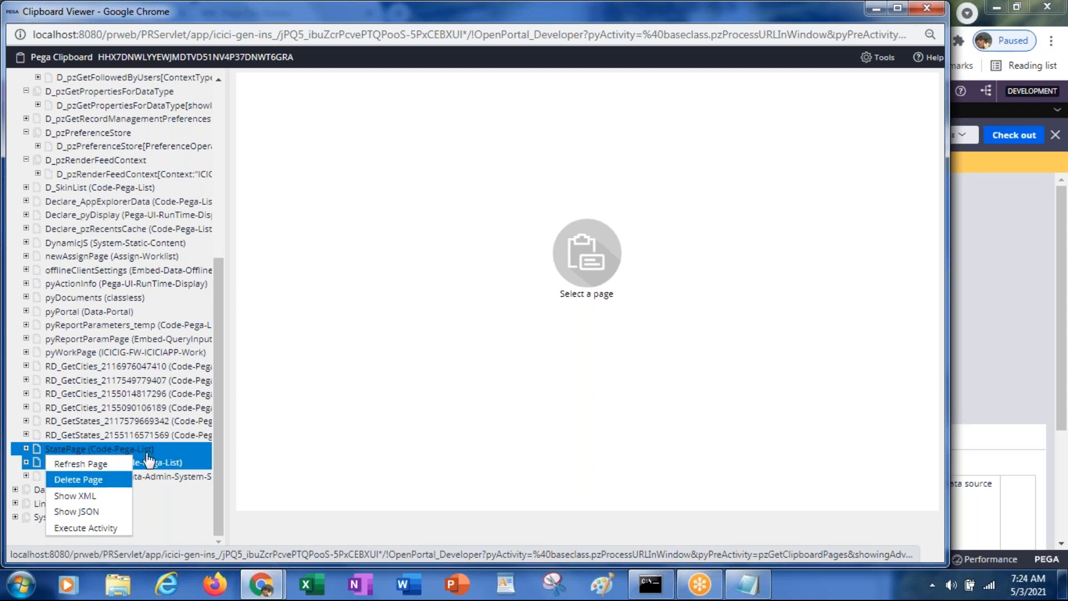
Open pyWorkPage in edit mode, examine editable properties such as HarnessType and Purpose, and discard the edit.
left_click(100, 356)
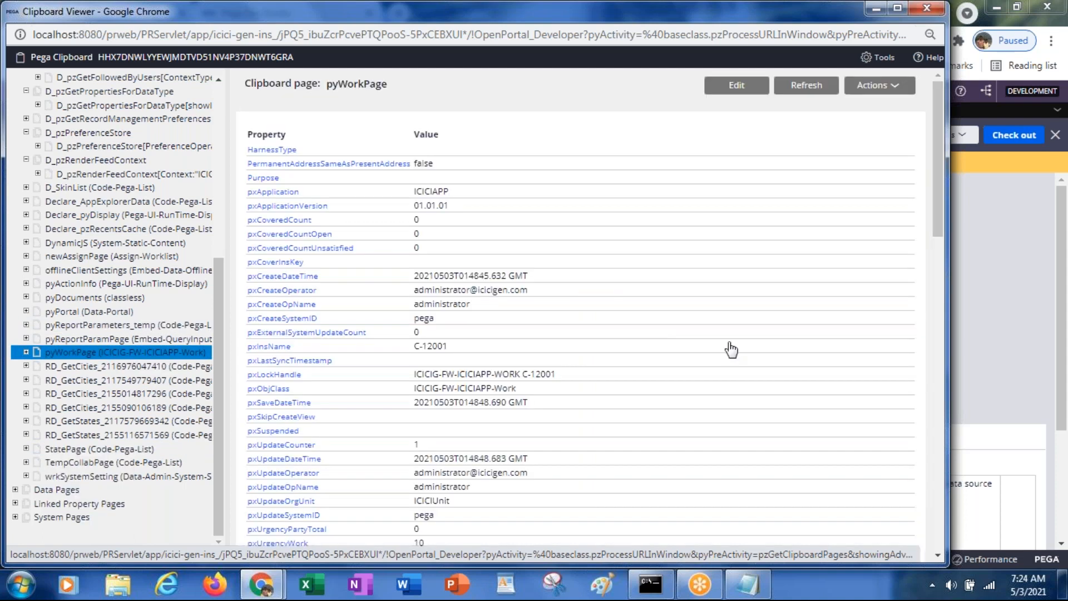
left_click(741, 89)
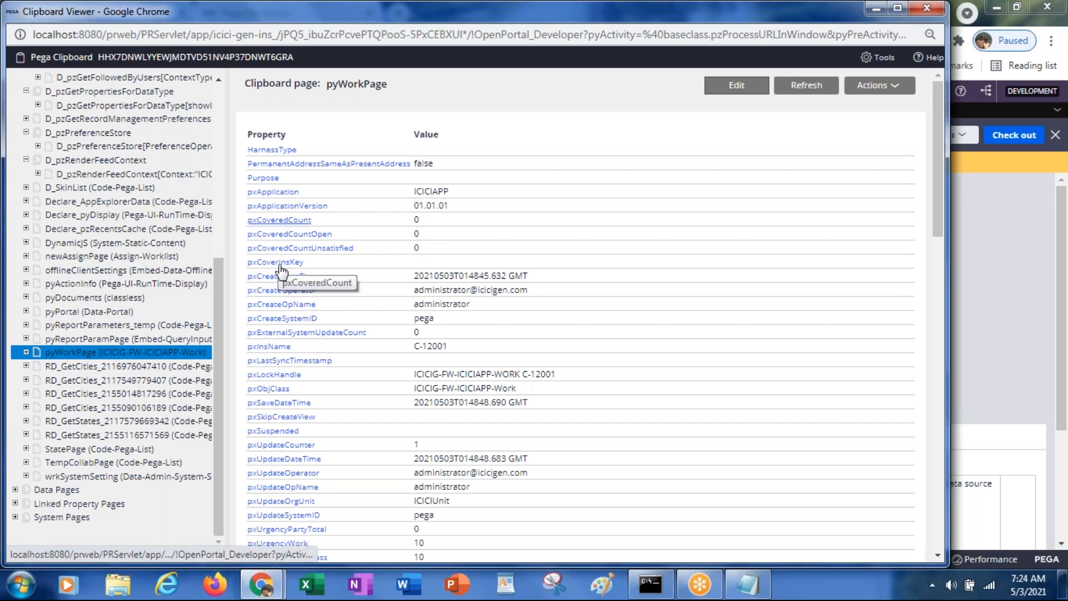
left_click(445, 227)
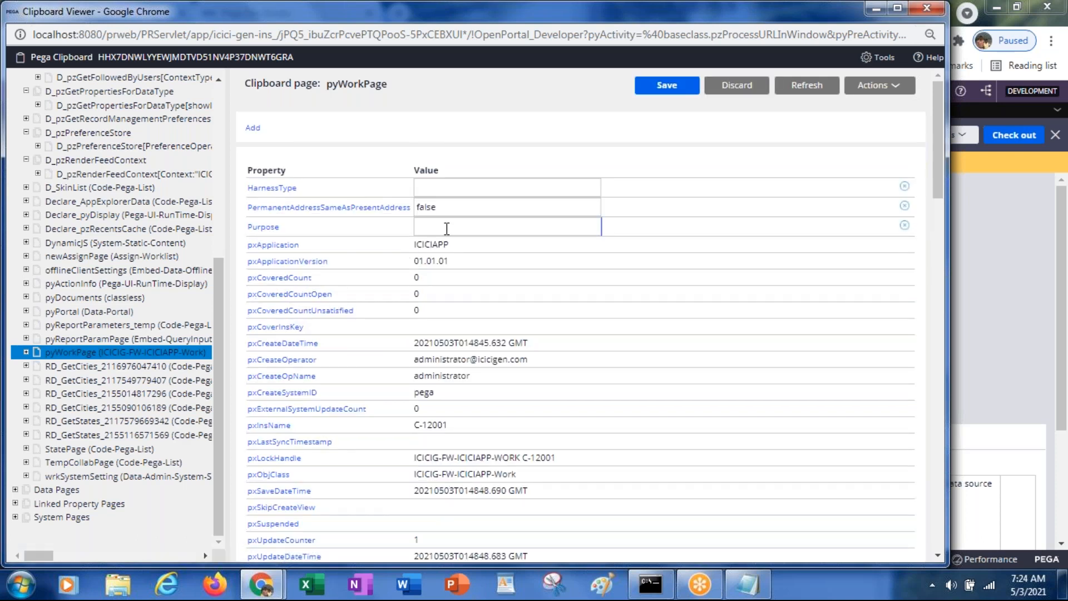
left_click(437, 188)
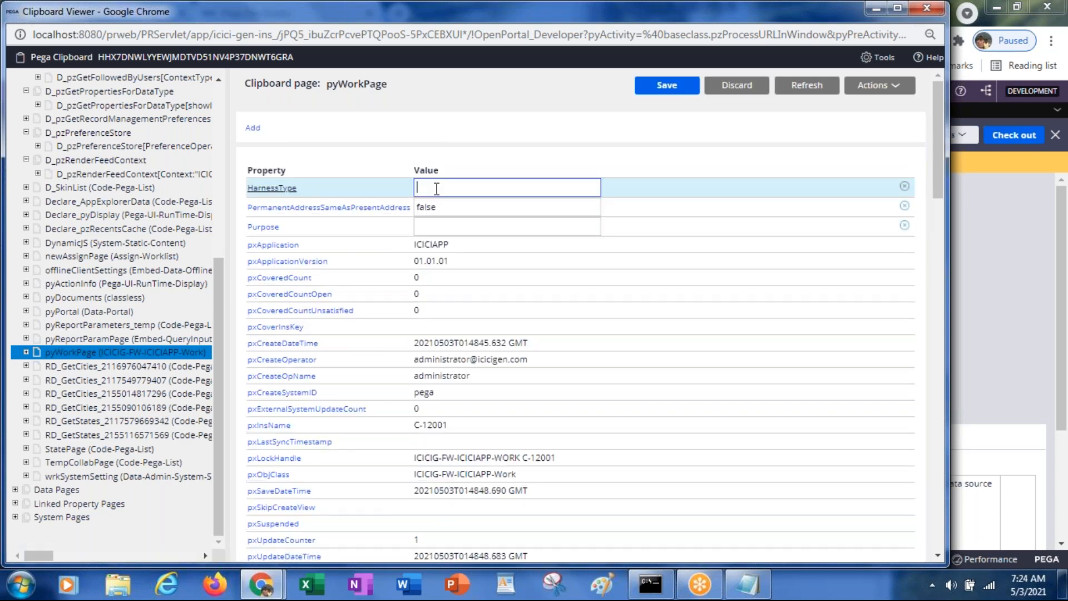
left_click(440, 227)
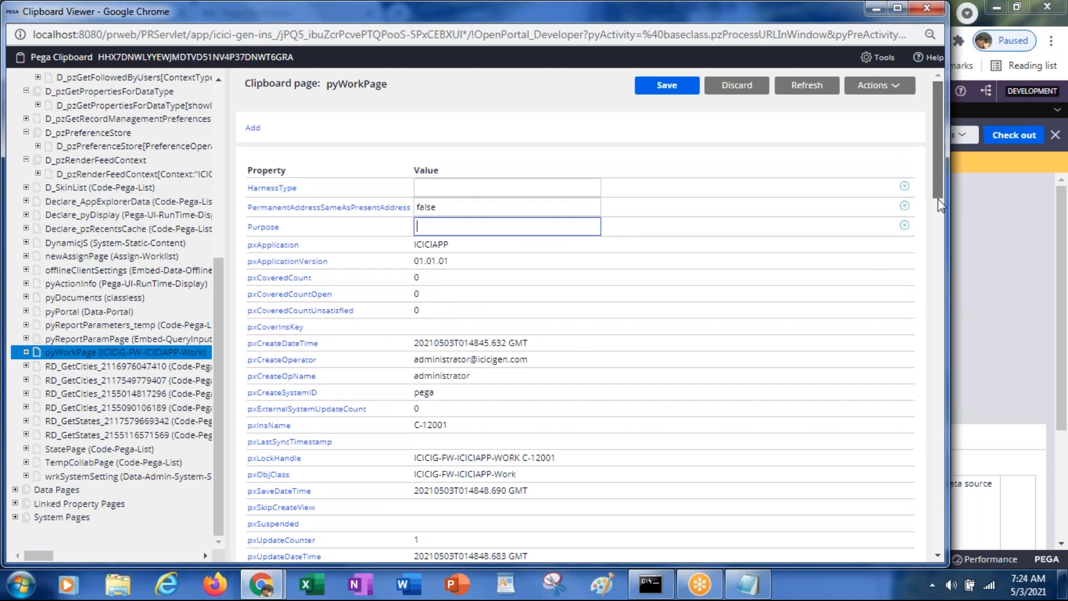
left_click(940, 319)
left_click_drag(939, 314, 932, 167)
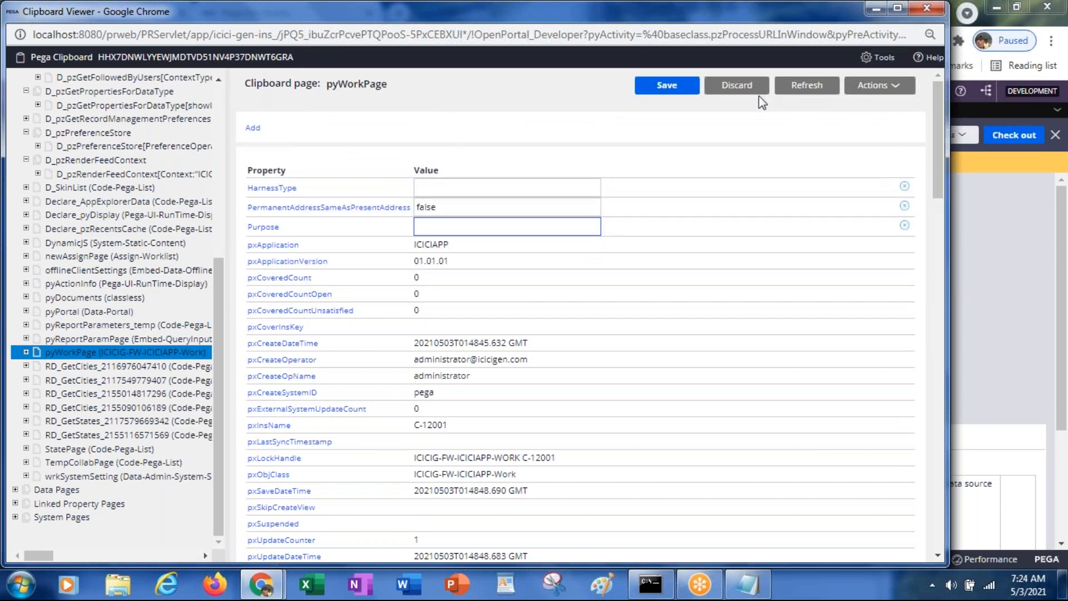
left_click(737, 88)
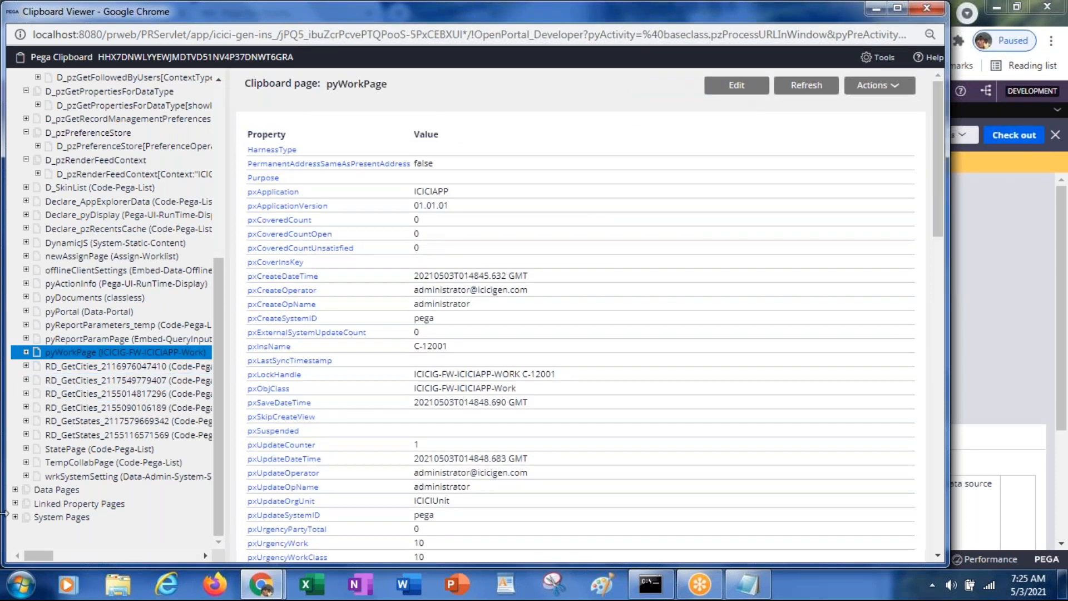
Examine the Thread-scope data pages, such as D_AttachmentList and D_pxOperatorDetails, and compare them with the pyWorkPage user page.
left_click(15, 490)
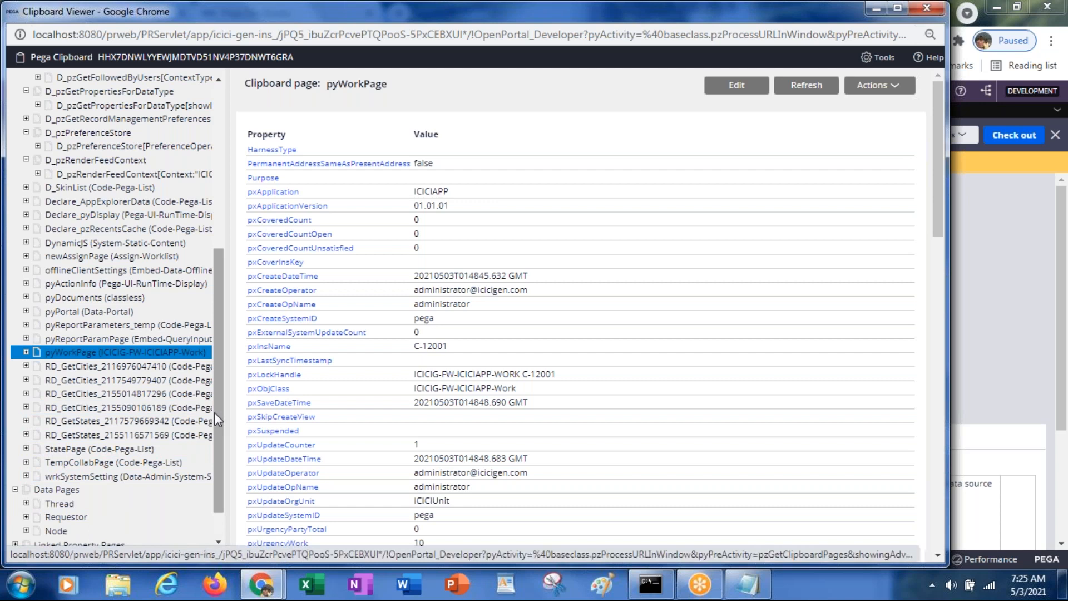
scroll(215, 412, "down", 1)
left_click(25, 462)
left_click(102, 476)
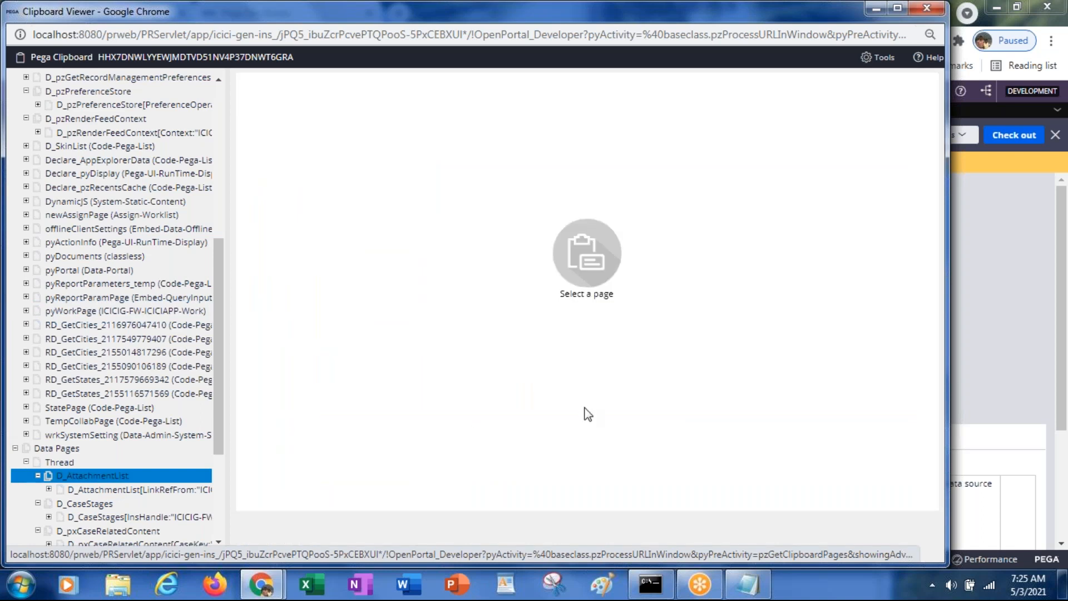
left_click_drag(216, 386, 220, 448)
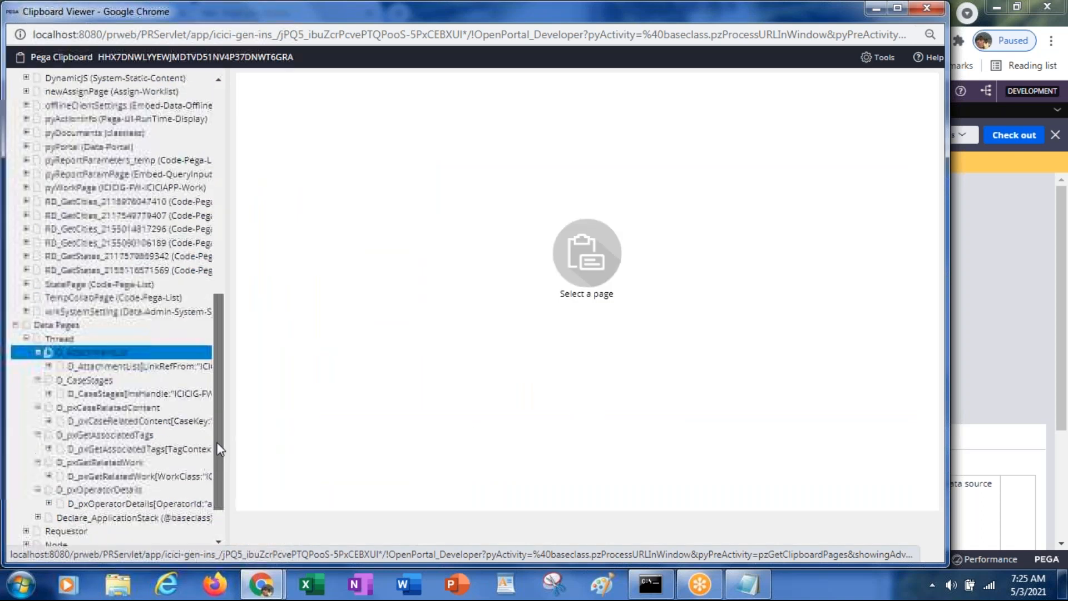
left_click(135, 446)
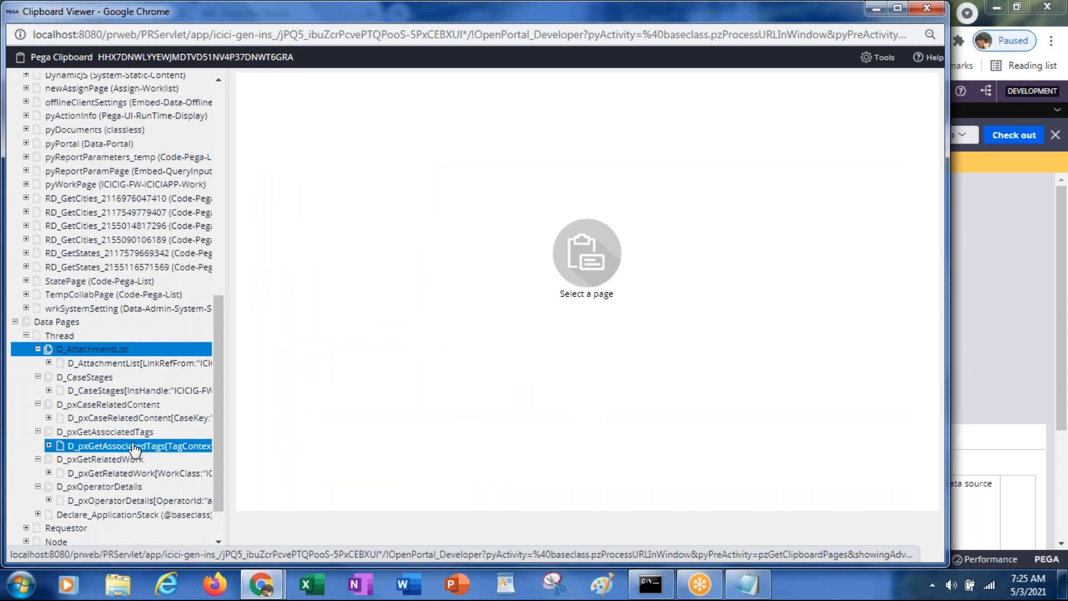
left_click(139, 487)
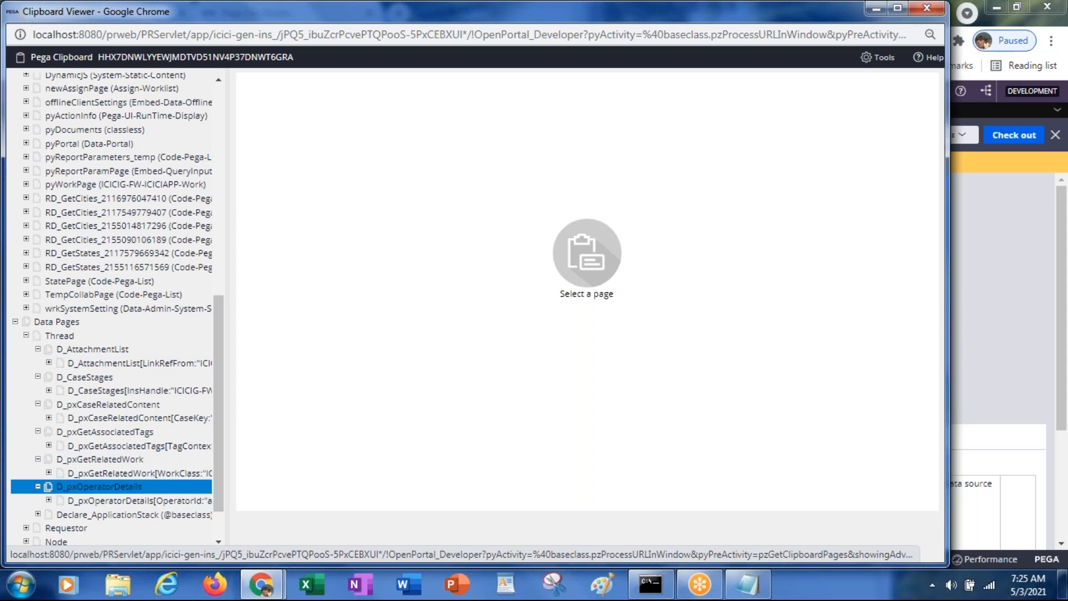
right_click(121, 489)
left_click(113, 488)
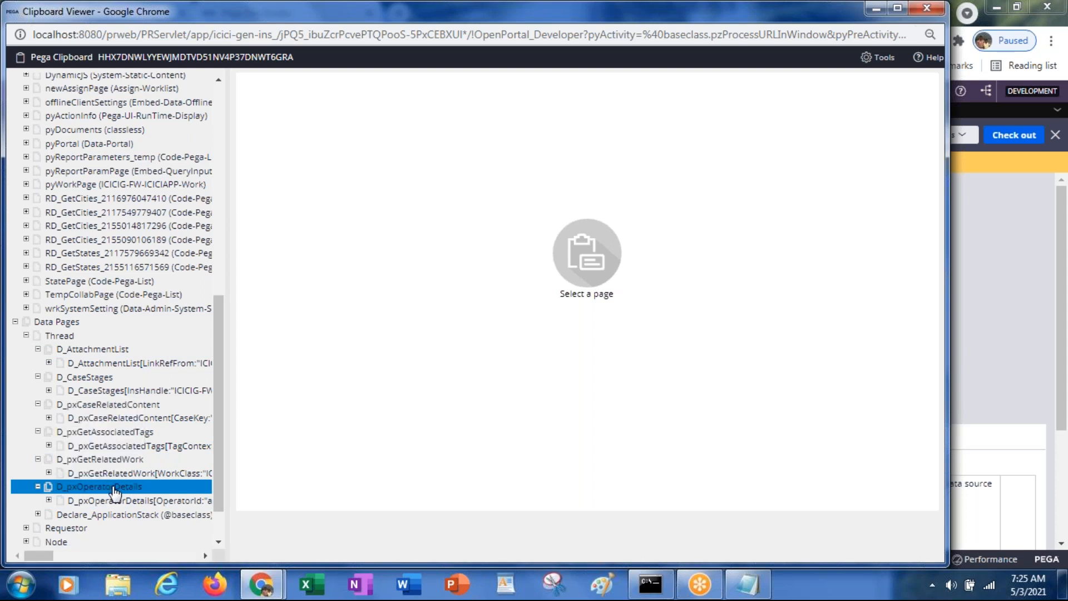
scroll(227, 382, "down", 2)
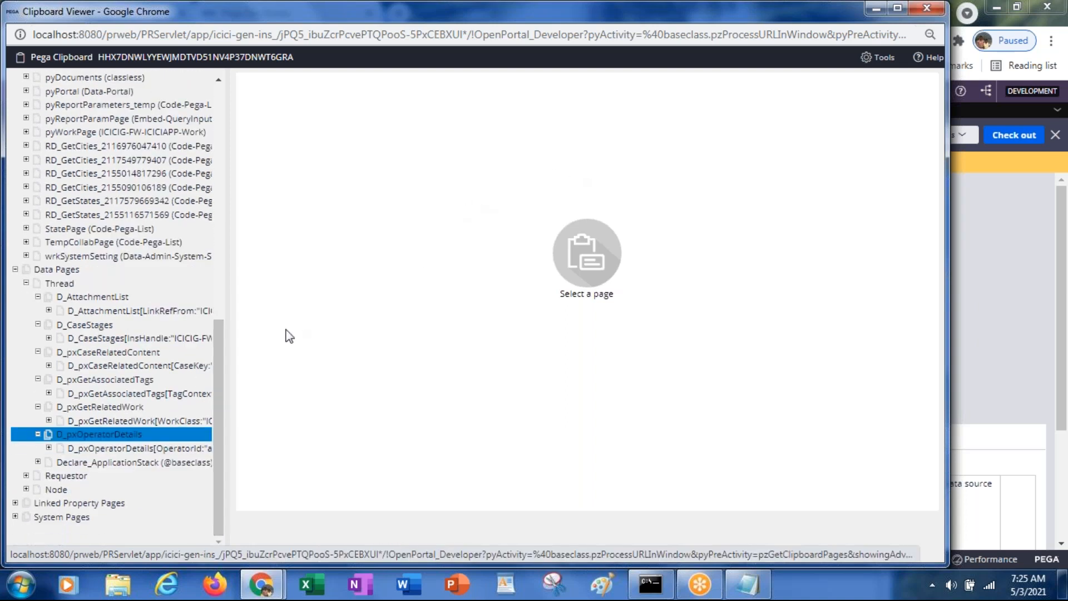
left_click(87, 136)
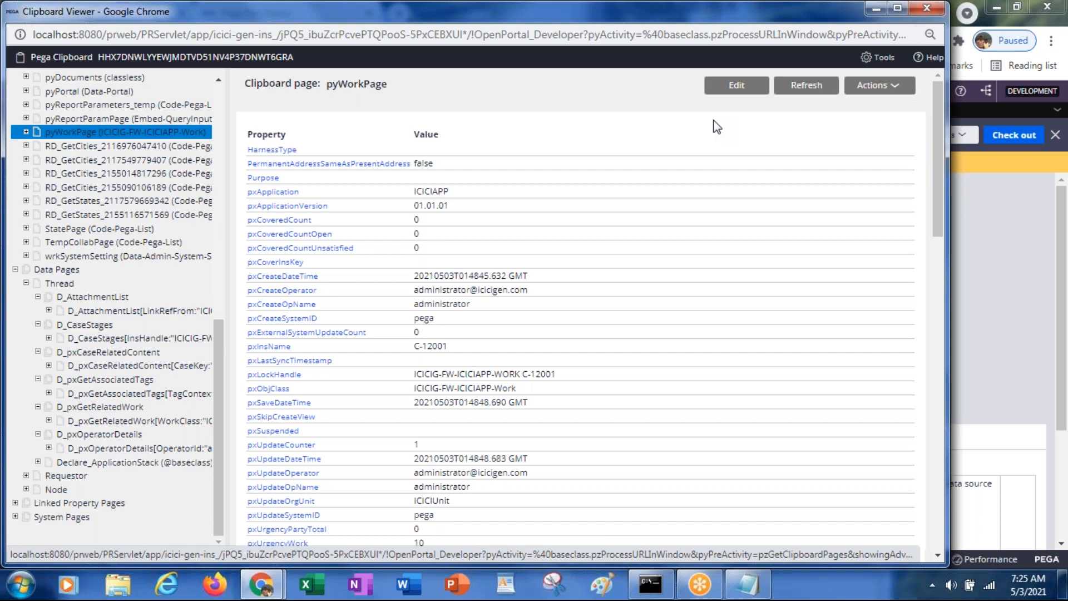
Return to the D_ICICIGDataCitiesList data page, review its Editable scope options, set the mode to Read-Only and review the scopes again.
left_click(876, 9)
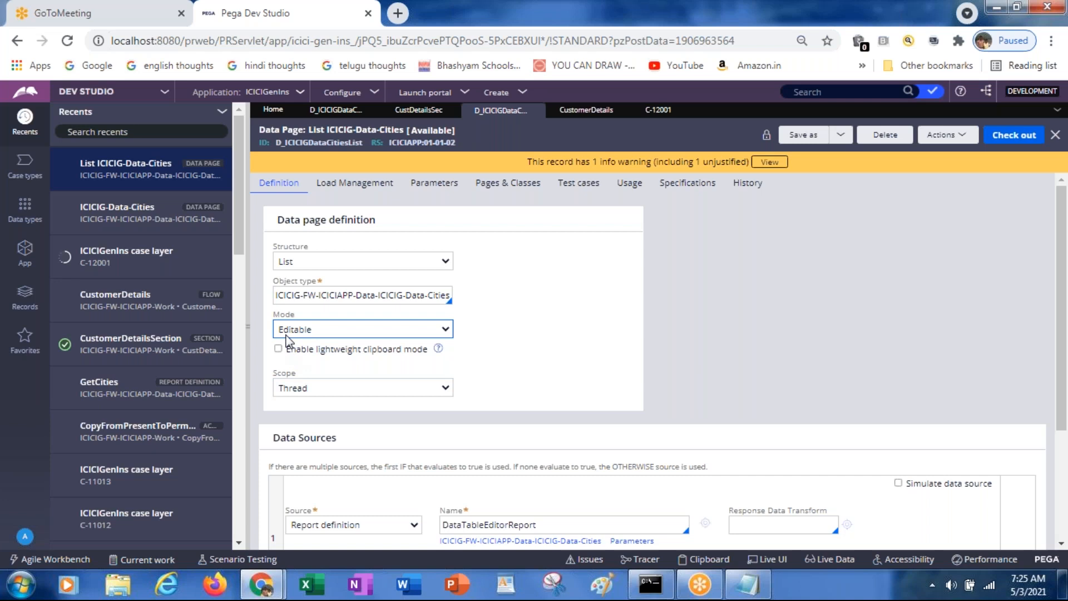
left_click(296, 389)
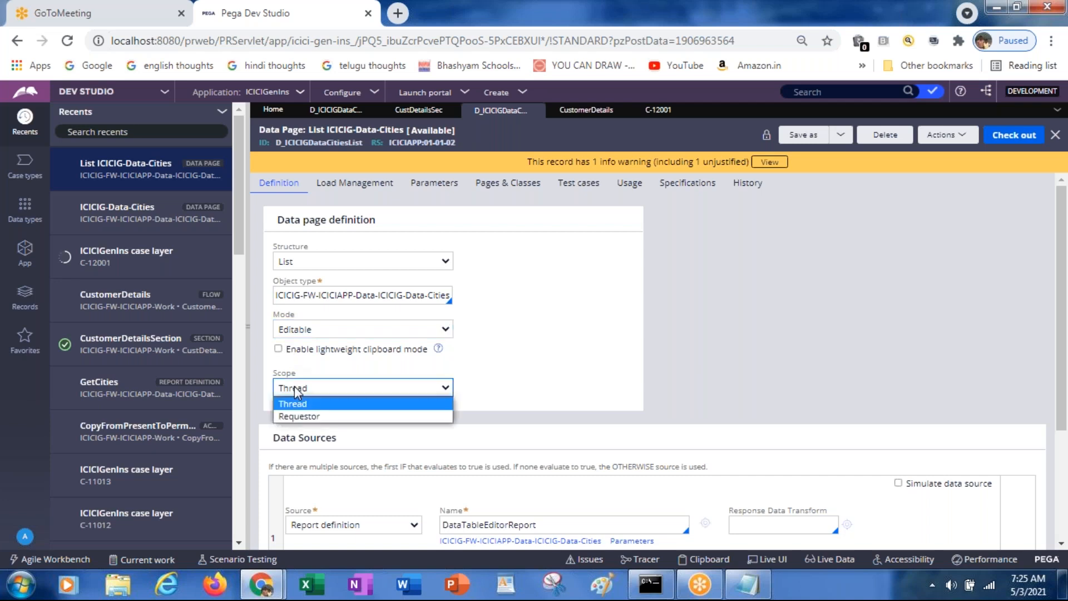
left_click(300, 333)
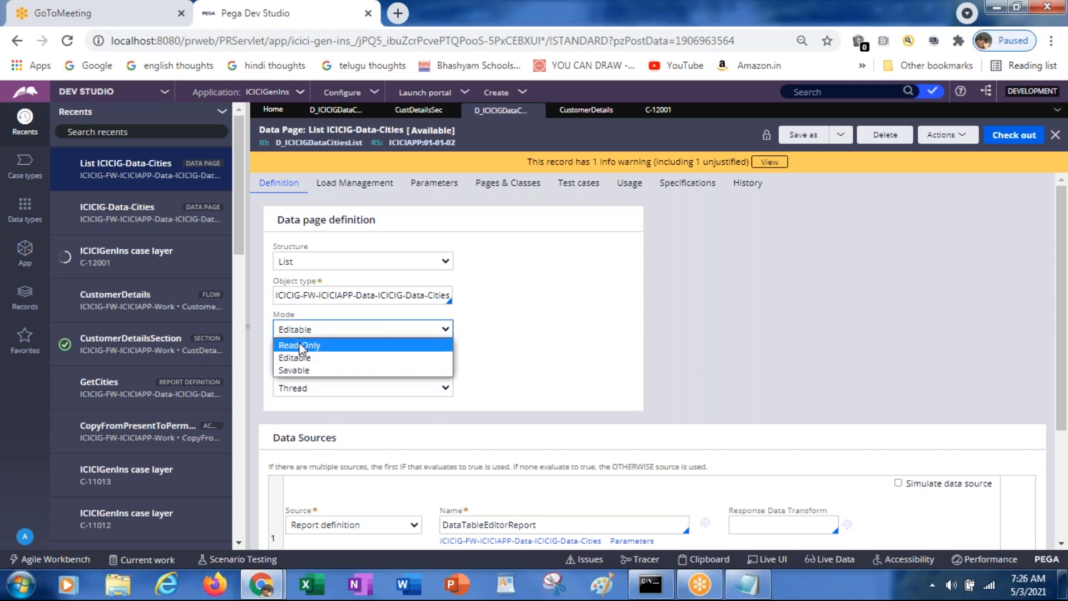
left_click(300, 346)
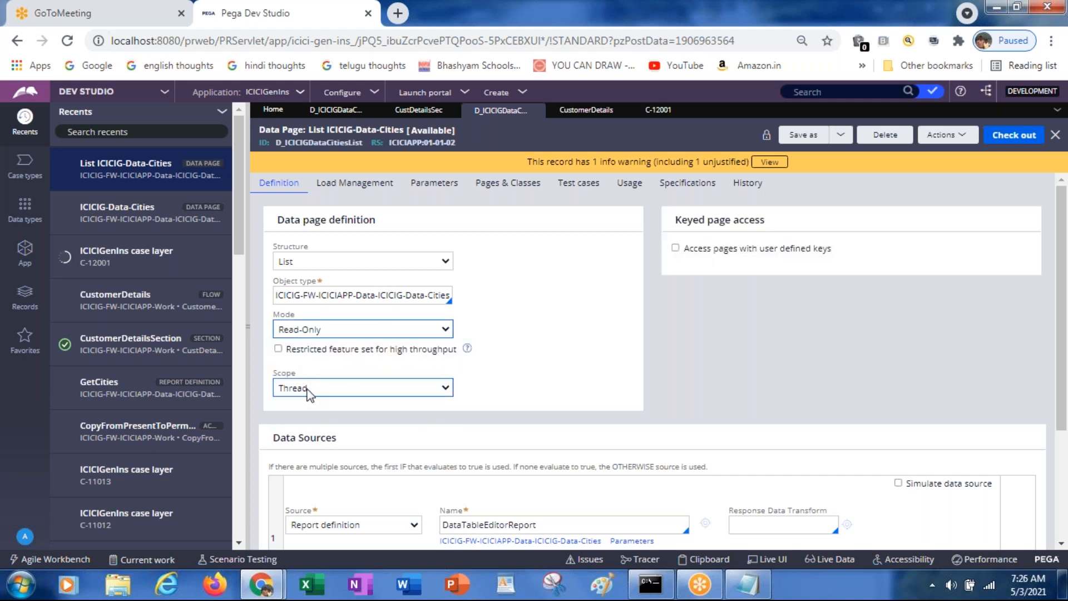
left_click(308, 389)
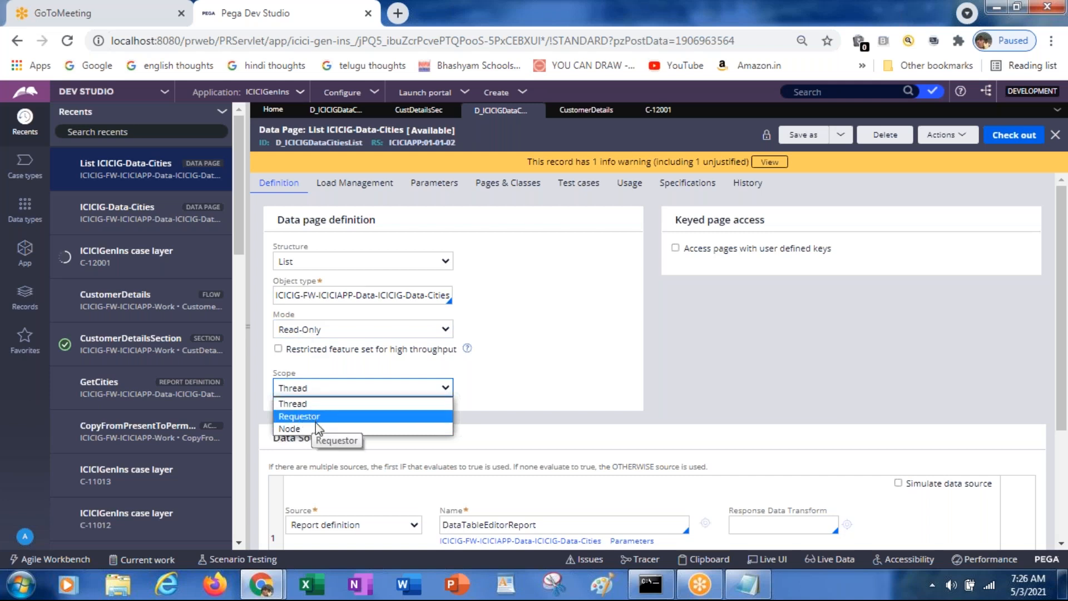
Switch the data page's mode back to Editable and examine which scope options it offers.
left_click(305, 329)
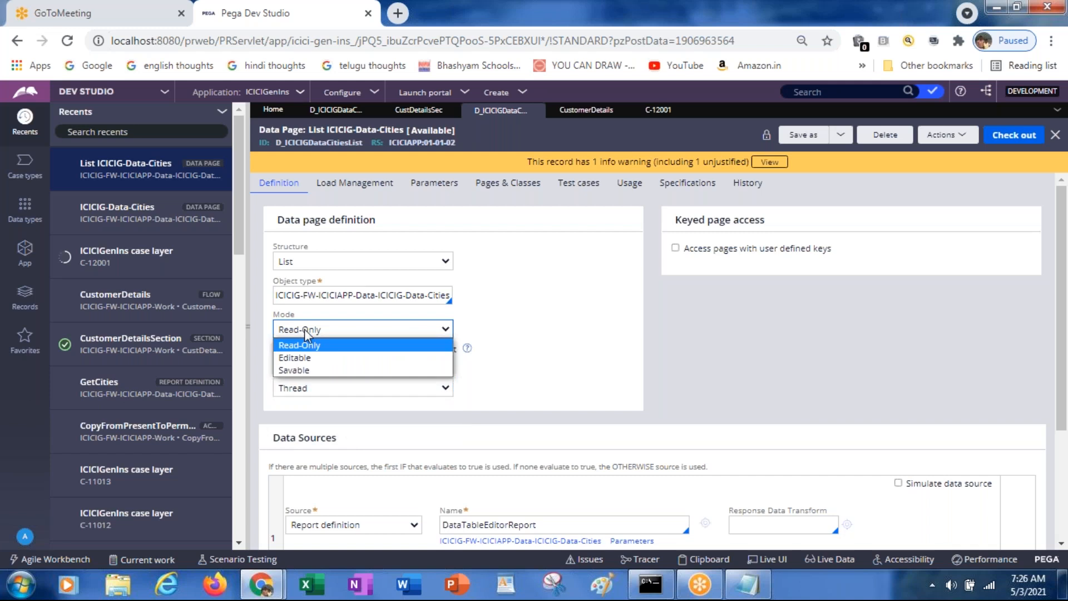
left_click(306, 358)
left_click(306, 389)
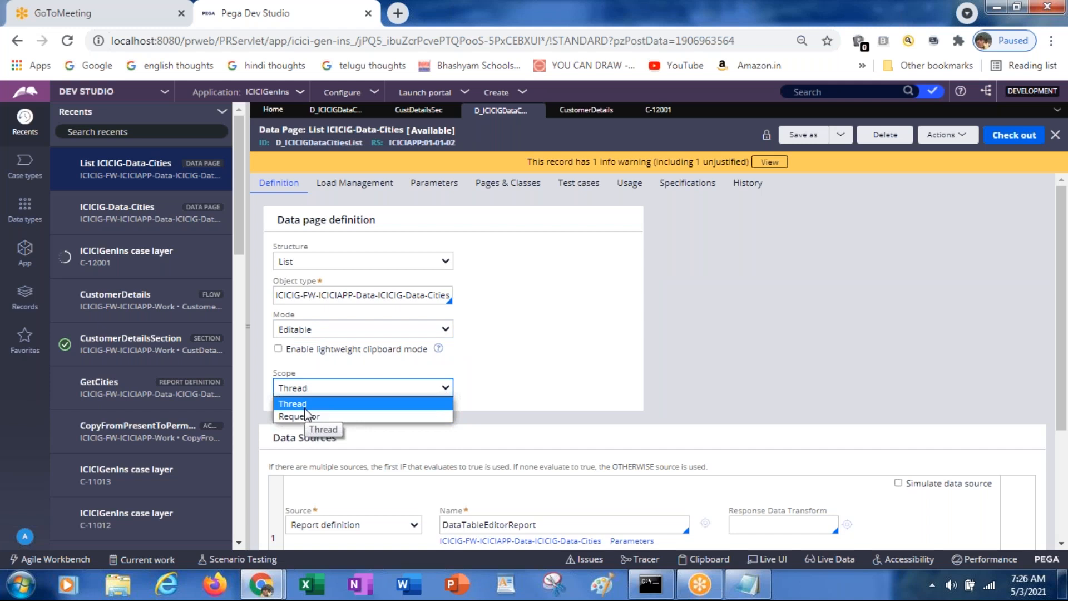
left_click(529, 379)
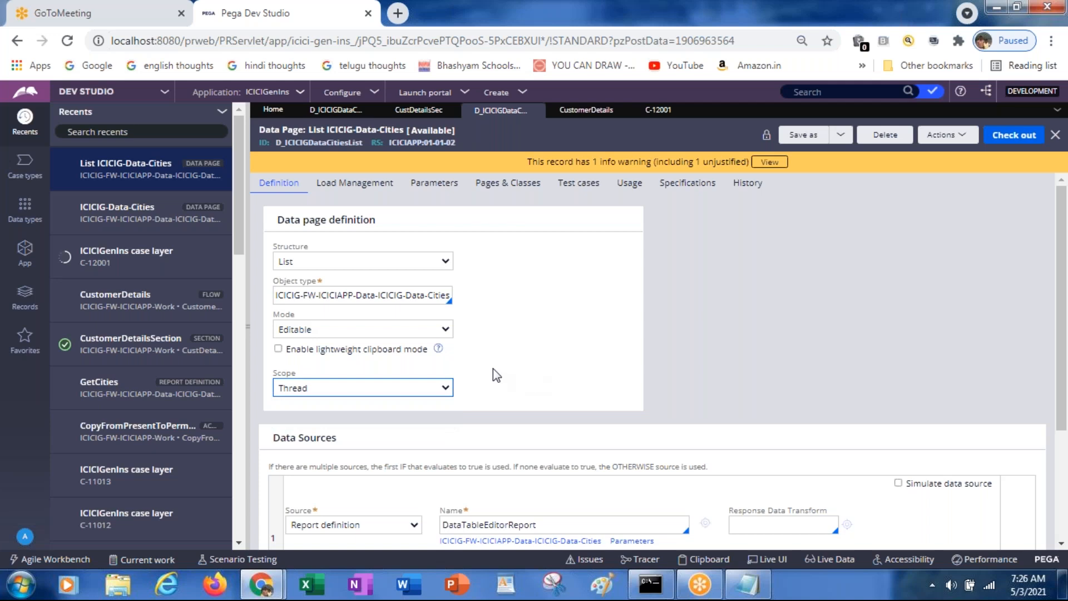
Set the data page's mode to Read-Only and review the Thread, Requestor and Node scopes, keeping Thread.
left_click(399, 326)
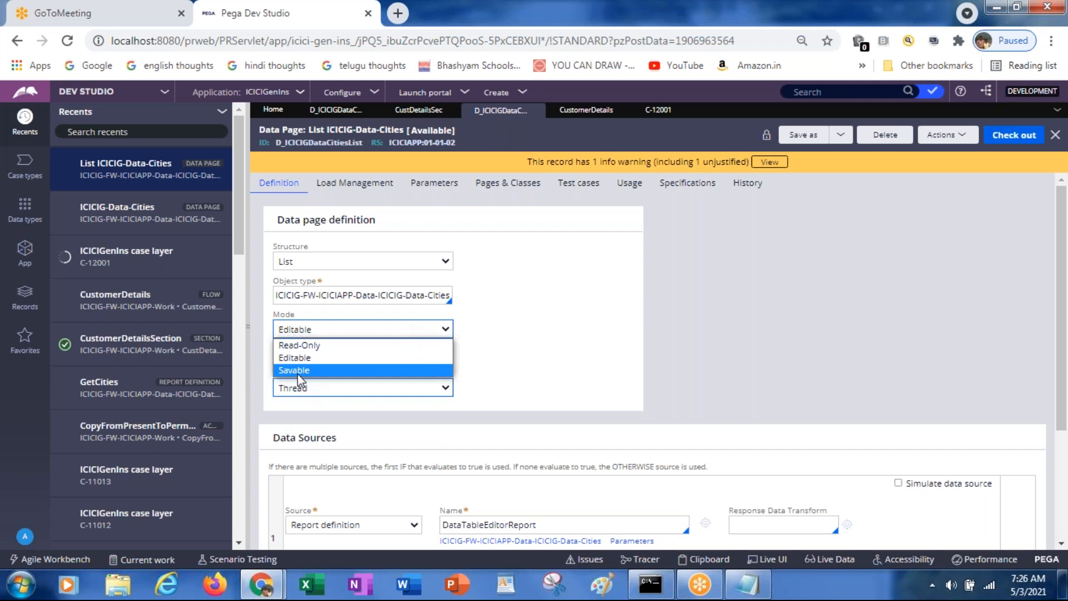
left_click(292, 346)
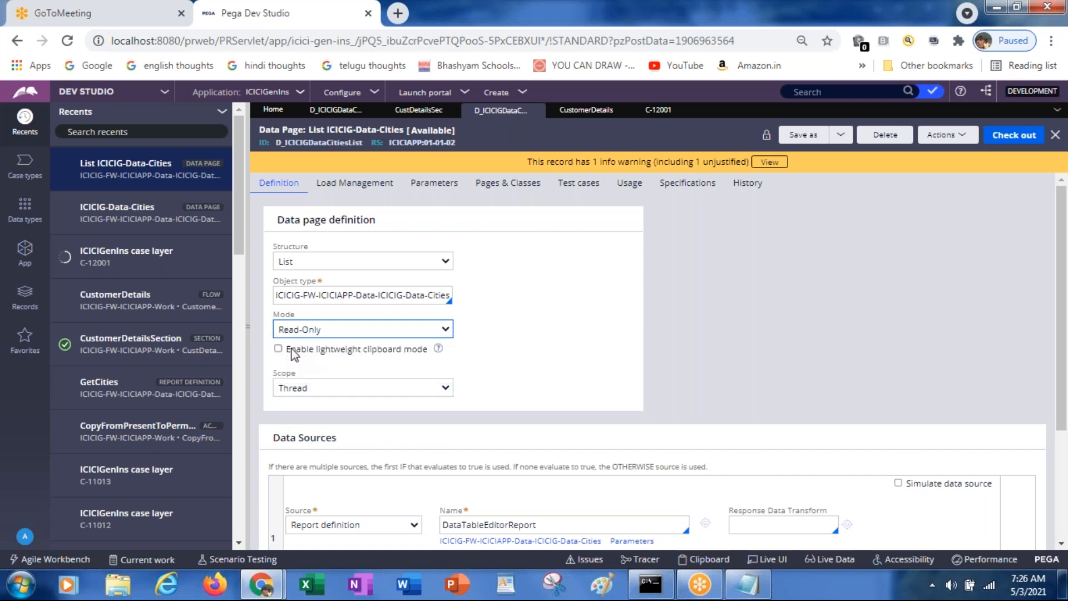
left_click(302, 388)
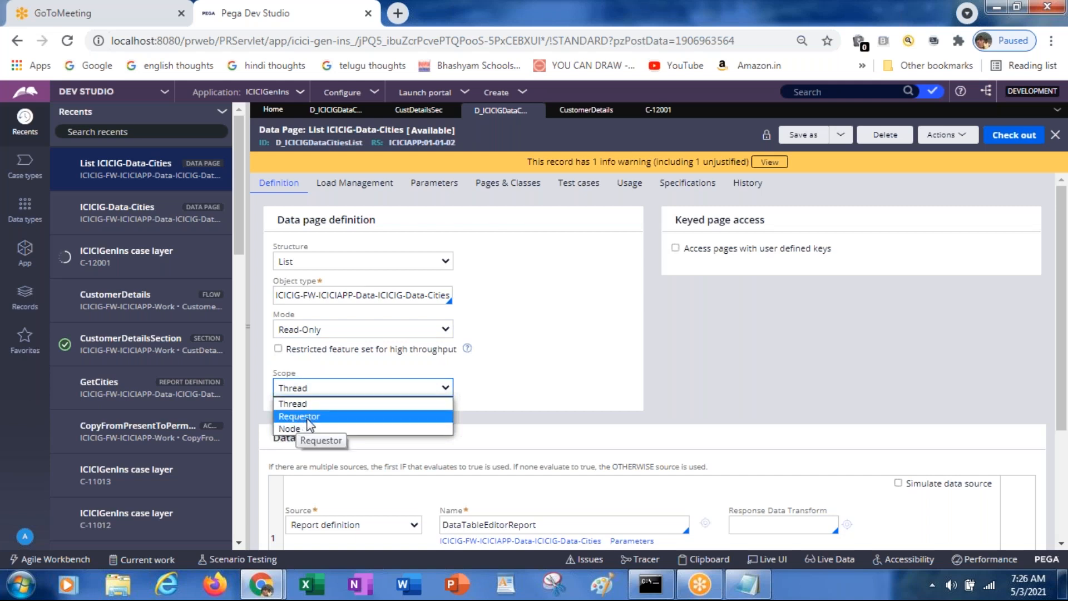
left_click(518, 381)
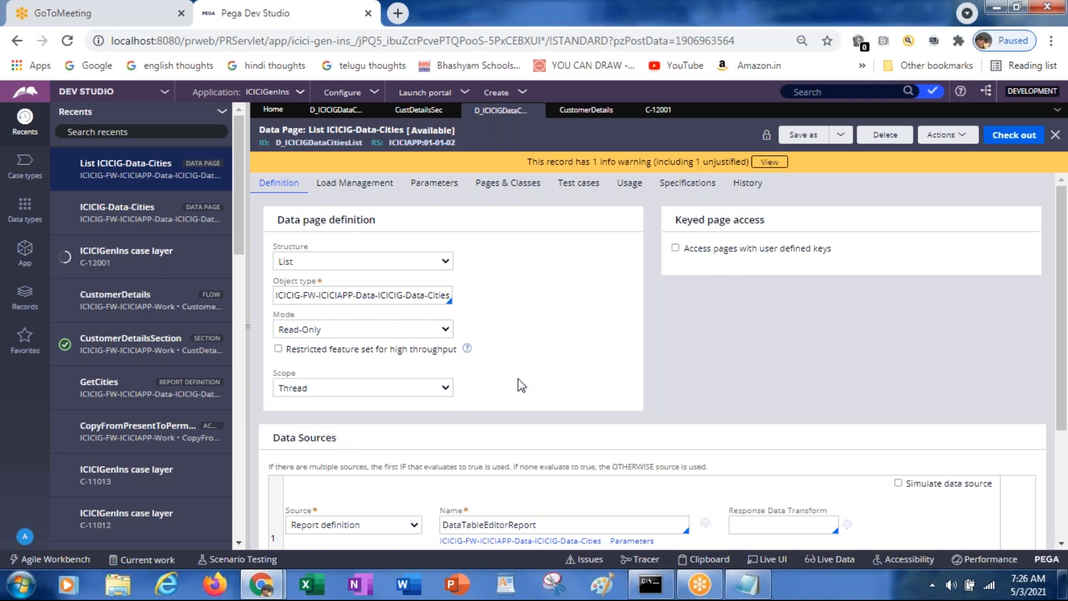
Open Paint and draw a large black circle of about 372 × 338 px on the left half of the canvas.
key("super+r")
type("mspaint")
key("Return")
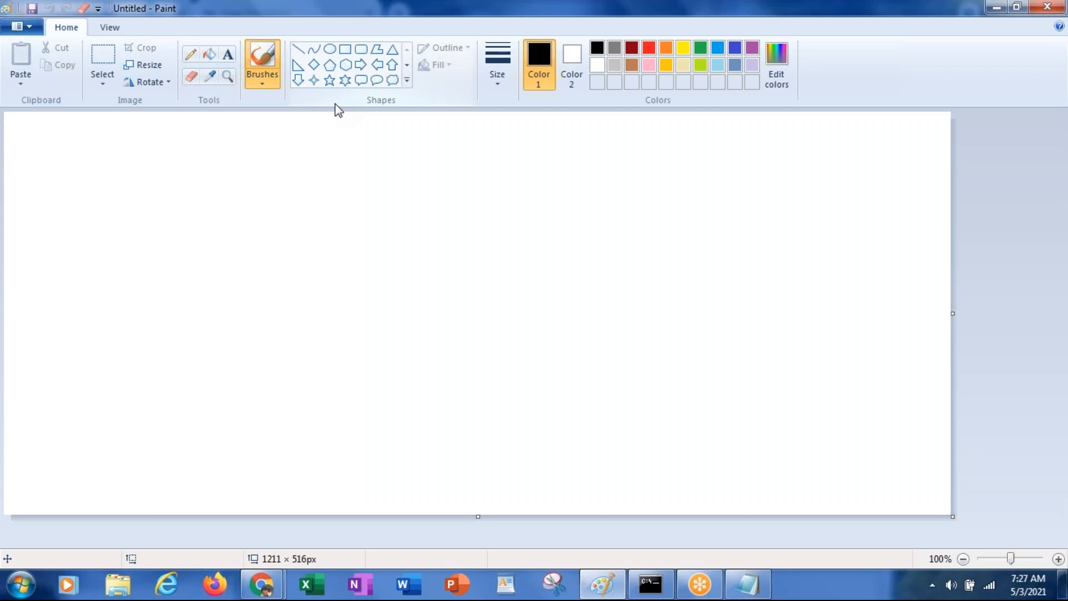
left_click(329, 52)
left_click_drag(160, 210, 450, 474)
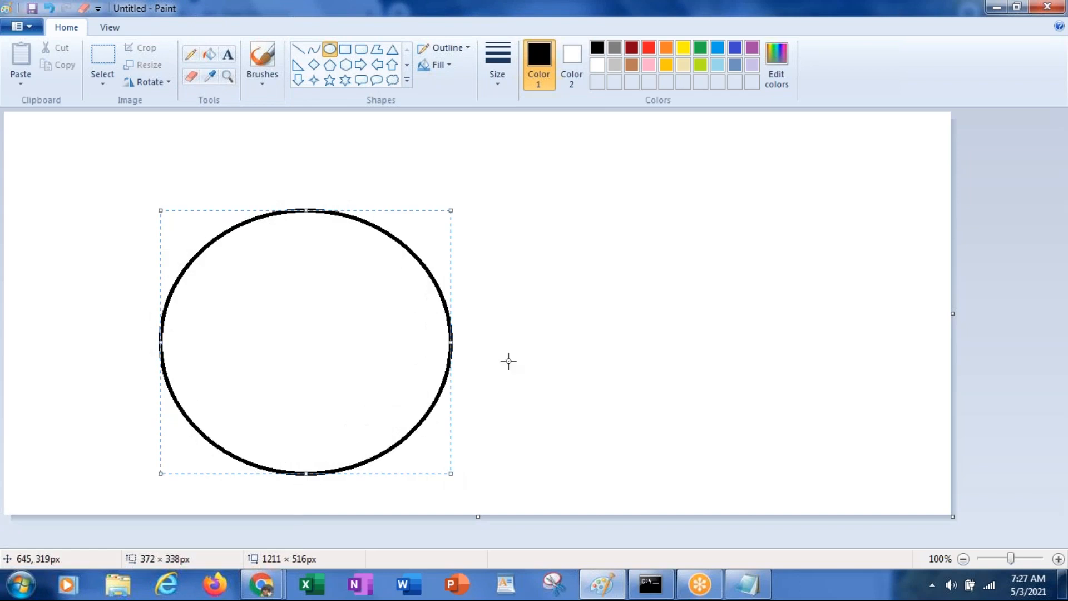
Switch to Pega Dev Studio to view the C-12001 case, and return to the Paint drawing.
key("alt+Tab")
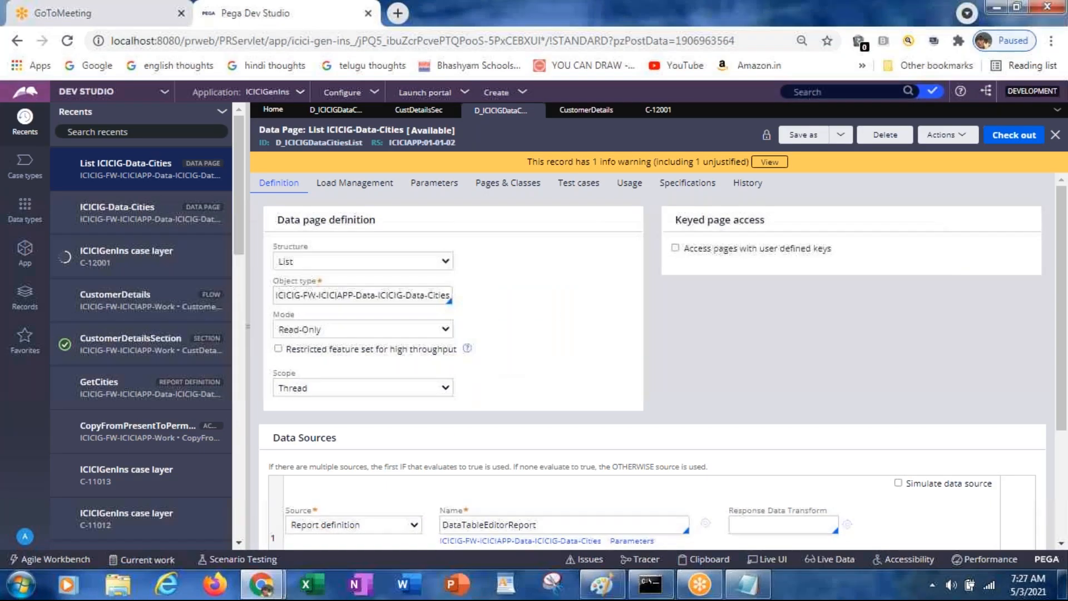
left_click(652, 116)
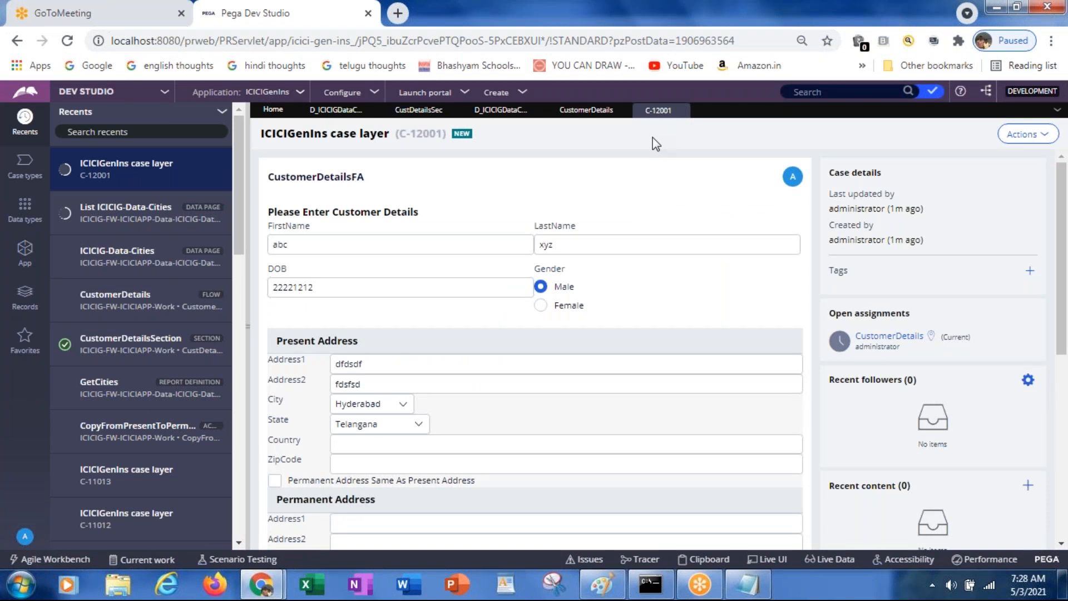
key("alt+Tab")
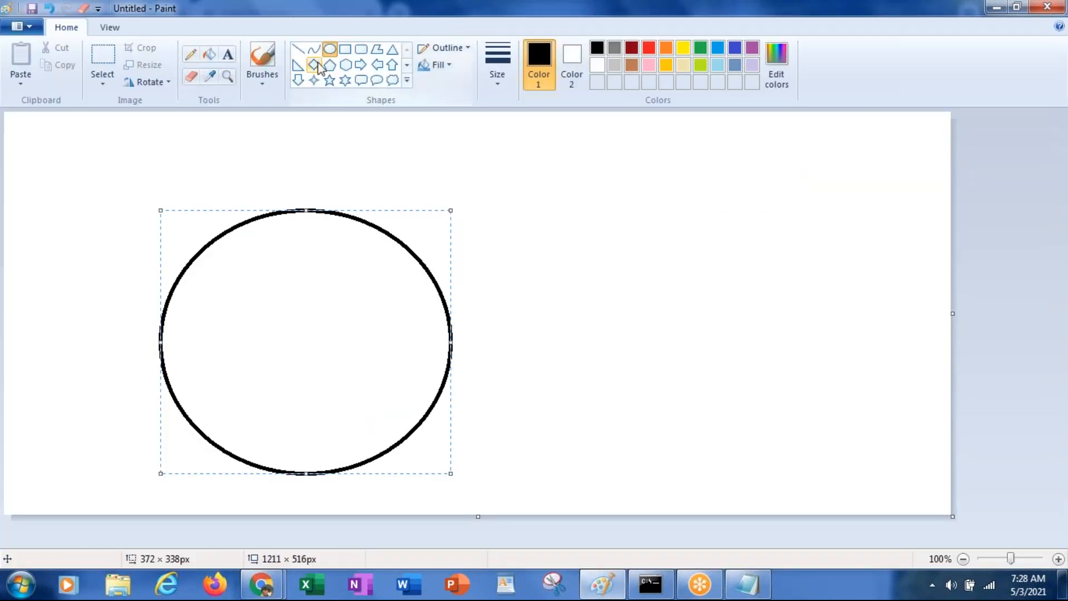
Draw three upright ovals, each about 80 × 160 px, side by side inside the large circle.
left_click(334, 52)
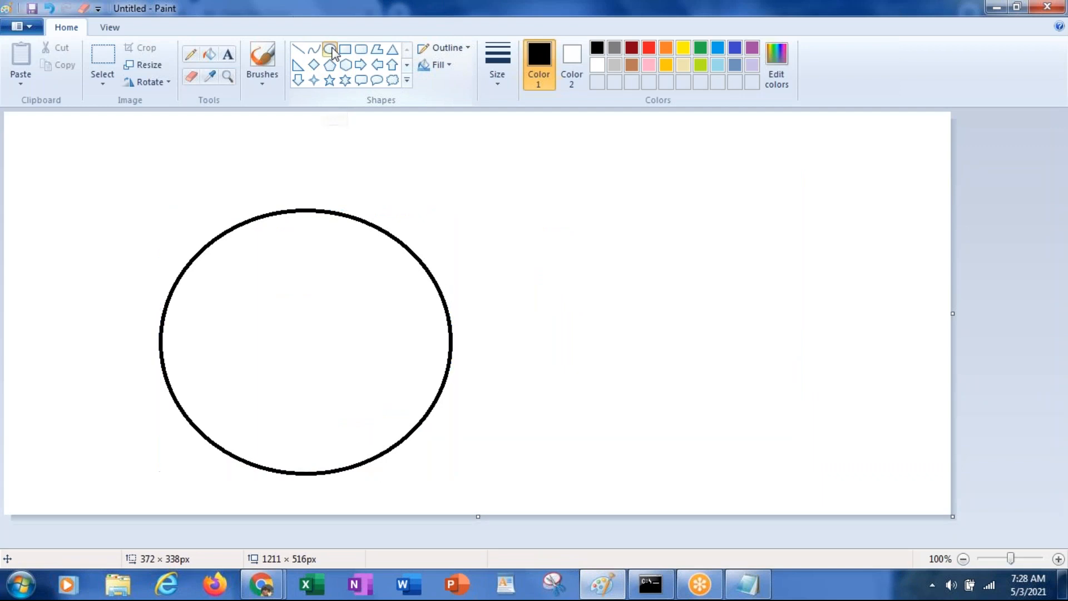
left_click_drag(205, 282, 267, 407)
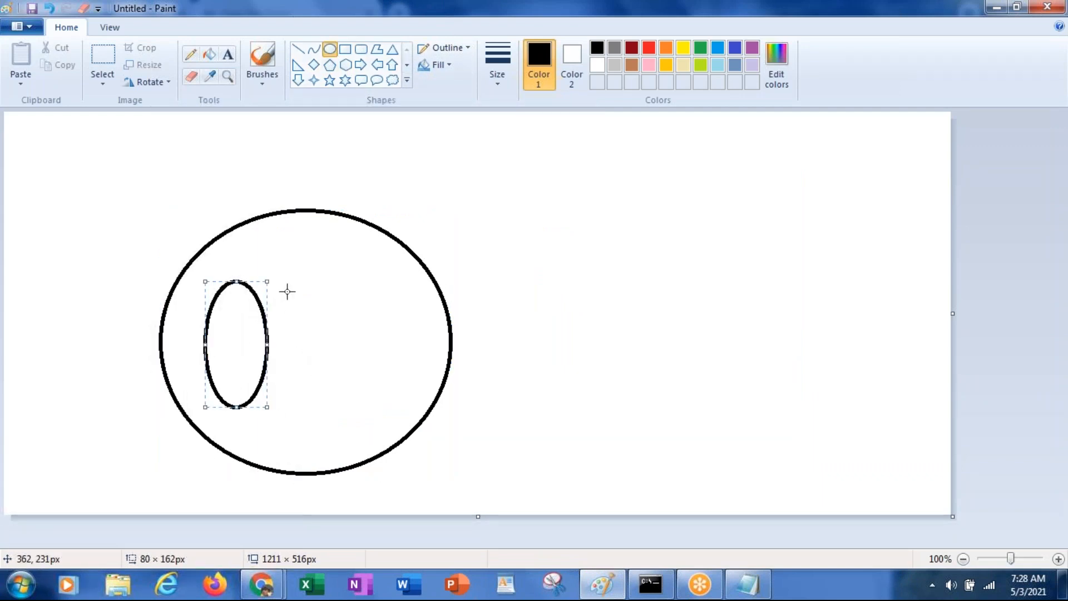
left_click_drag(289, 284, 356, 413)
left_click_drag(373, 283, 432, 411)
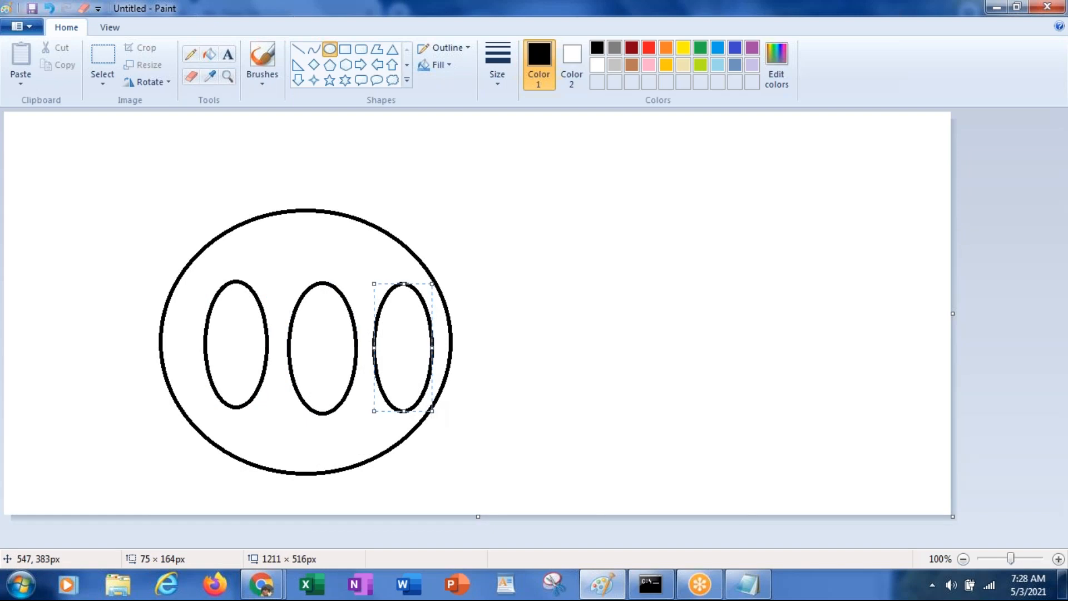
Refer to the customer details form of case C-12001 in Pega Dev Studio and switch back to Paint.
key("alt+Tab")
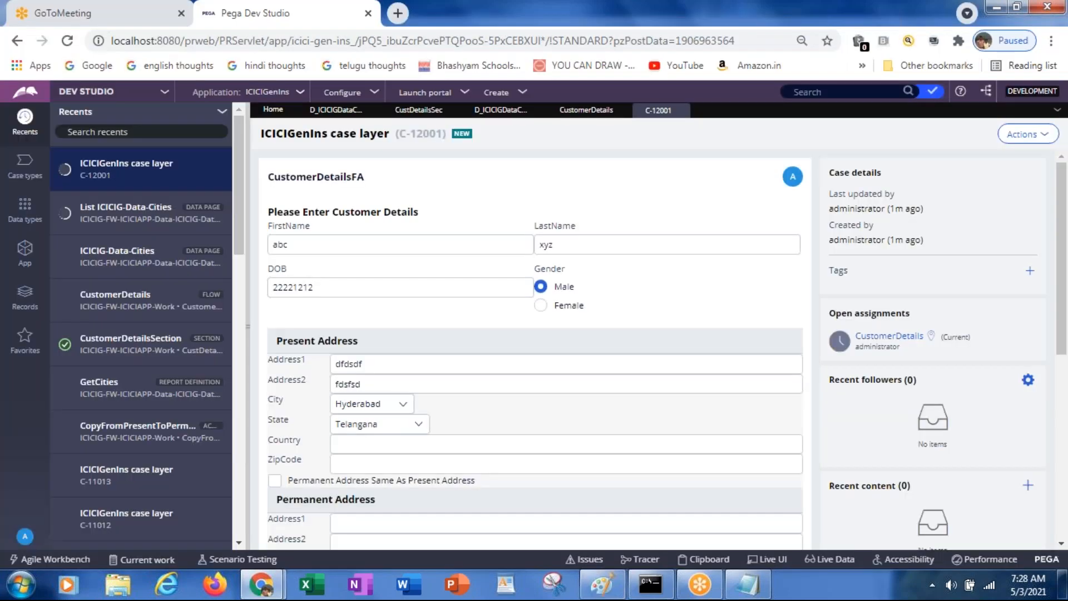
left_click(389, 241)
key("alt+Tab")
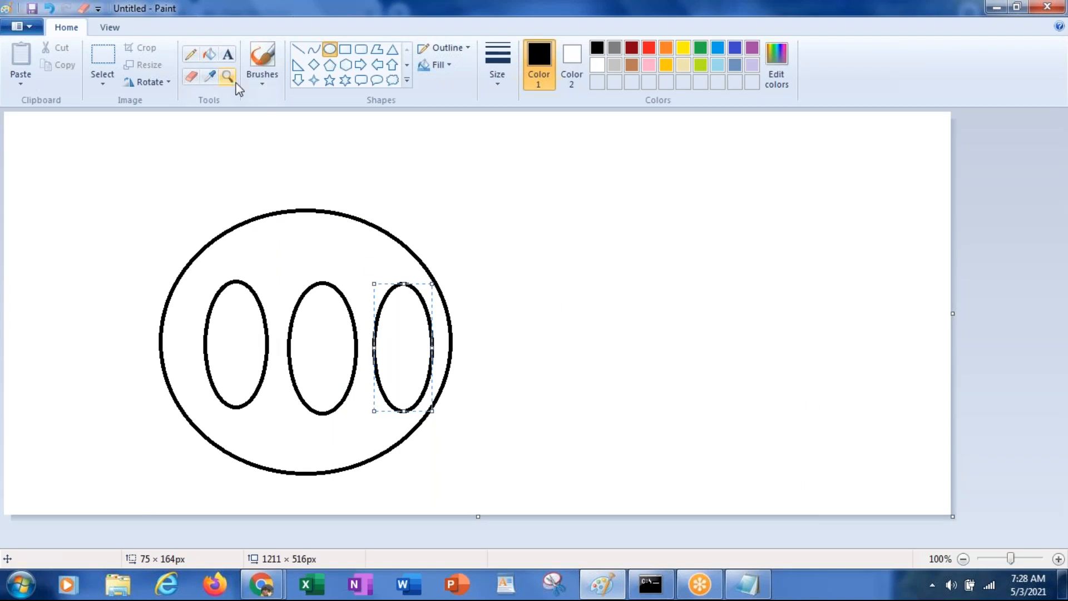
Add the text label "Requestor1" above the large circle.
left_click(232, 54)
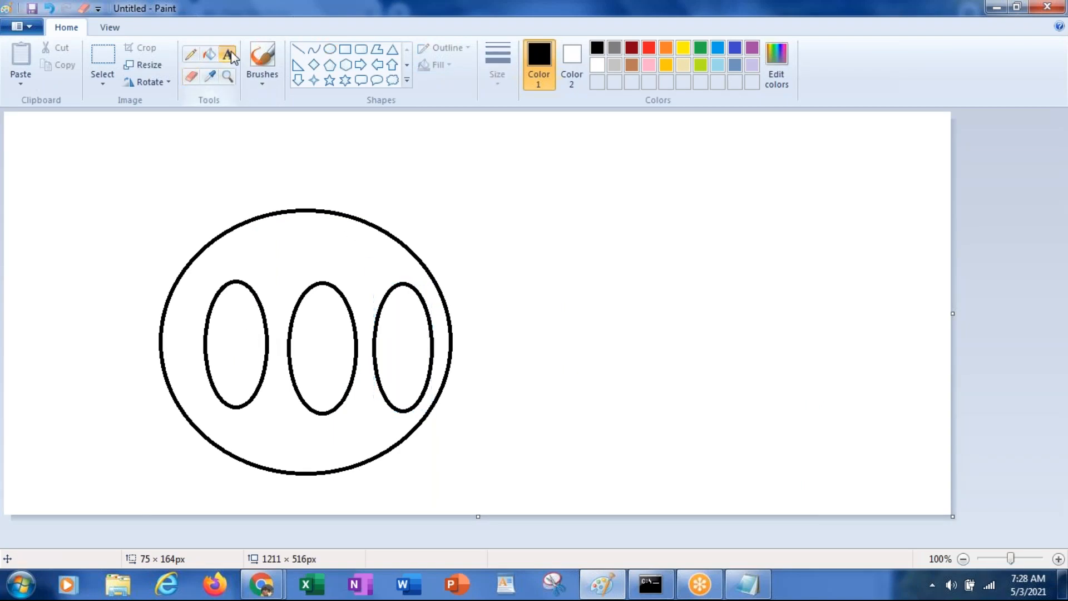
left_click_drag(175, 190, 291, 203)
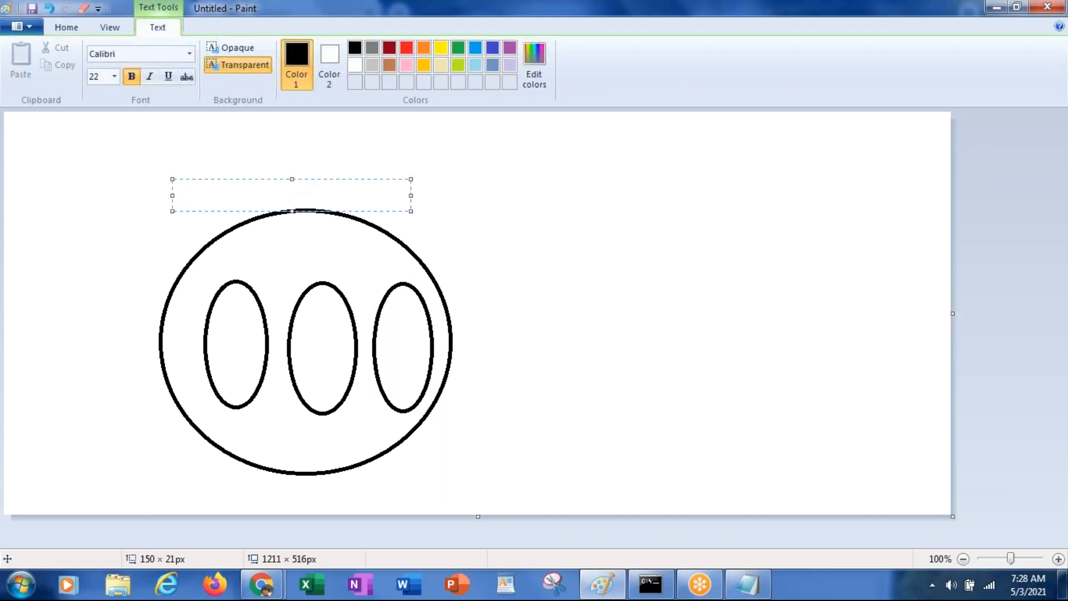
type("Requestore")
key("BackSpace")
type("1")
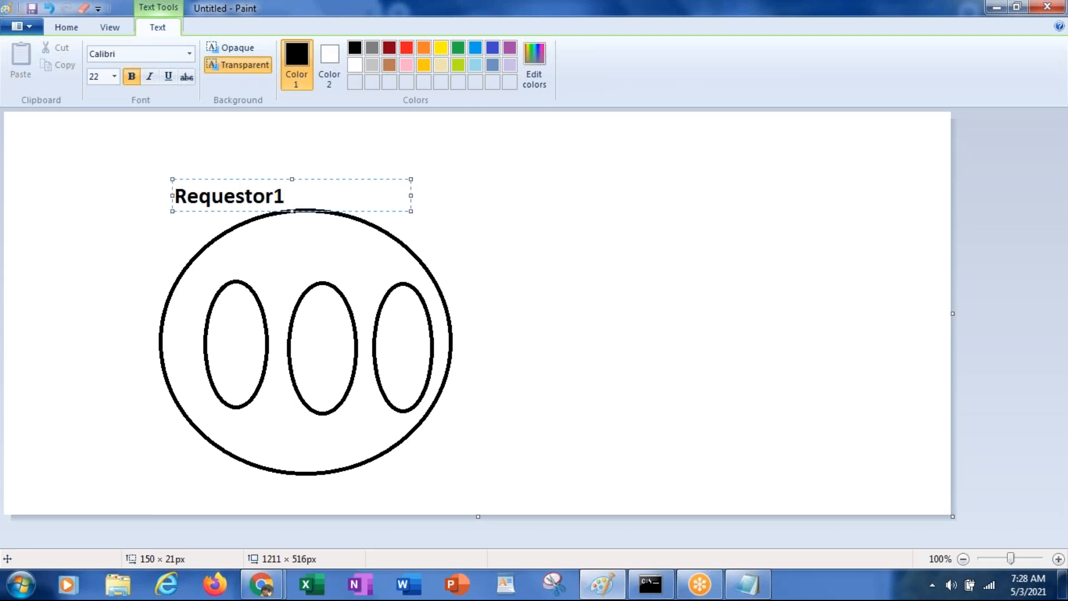
Label the first inner oval "Th1" and the middle oval "Th2".
left_click_drag(220, 304, 457, 386)
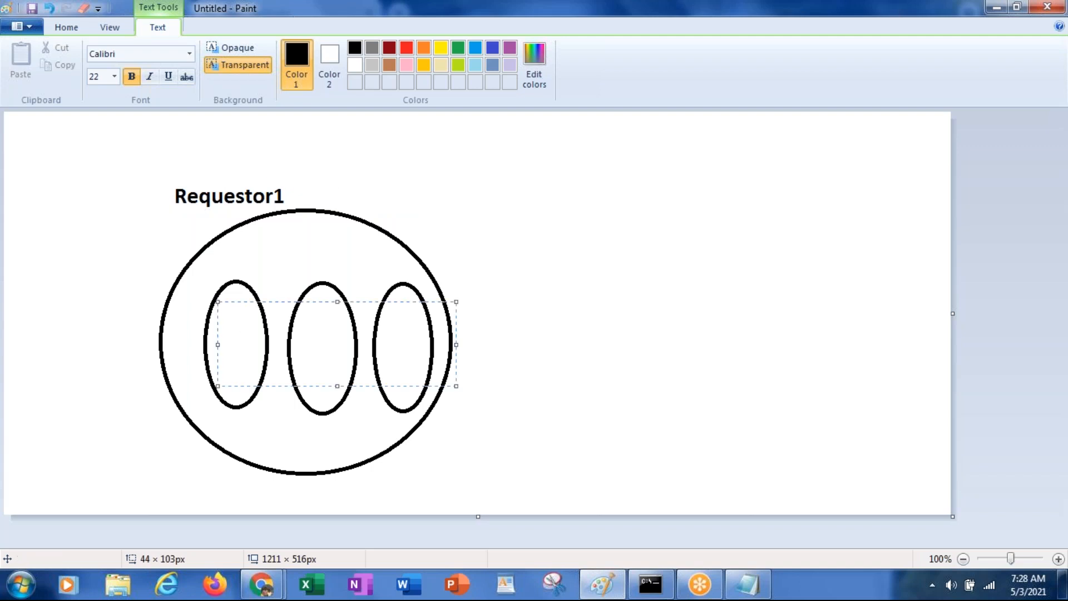
type("Thr")
key("BackSpace")
type("1")
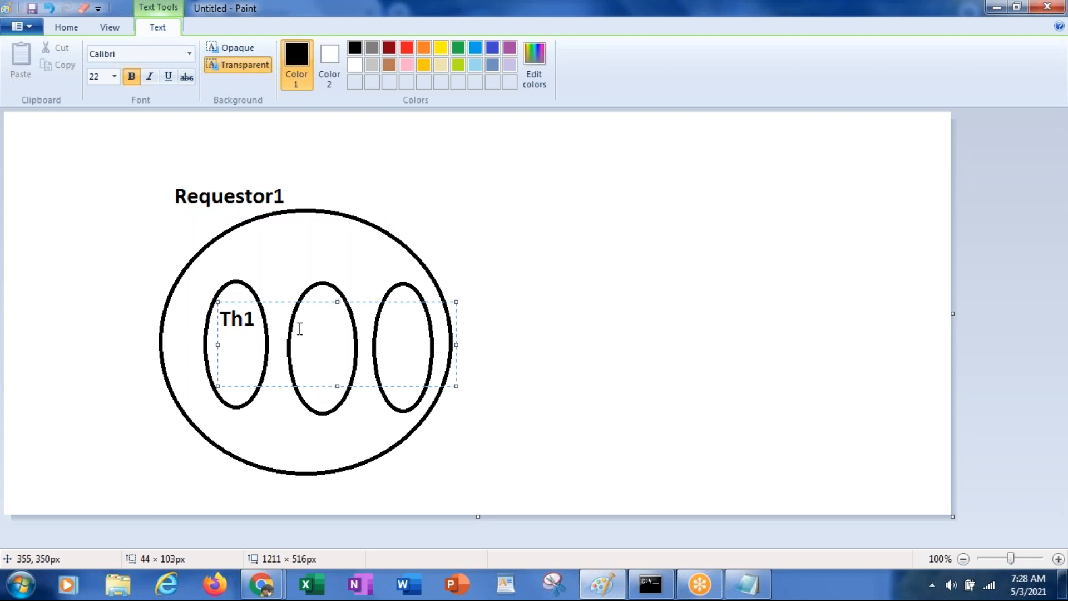
left_click(303, 255)
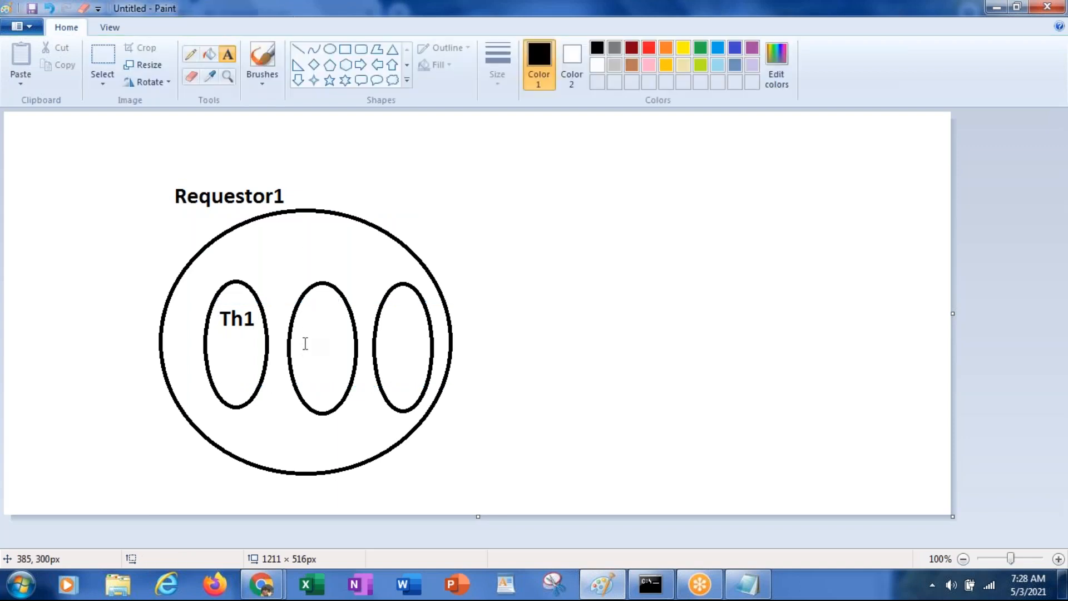
left_click_drag(299, 310, 342, 386)
type("Th2")
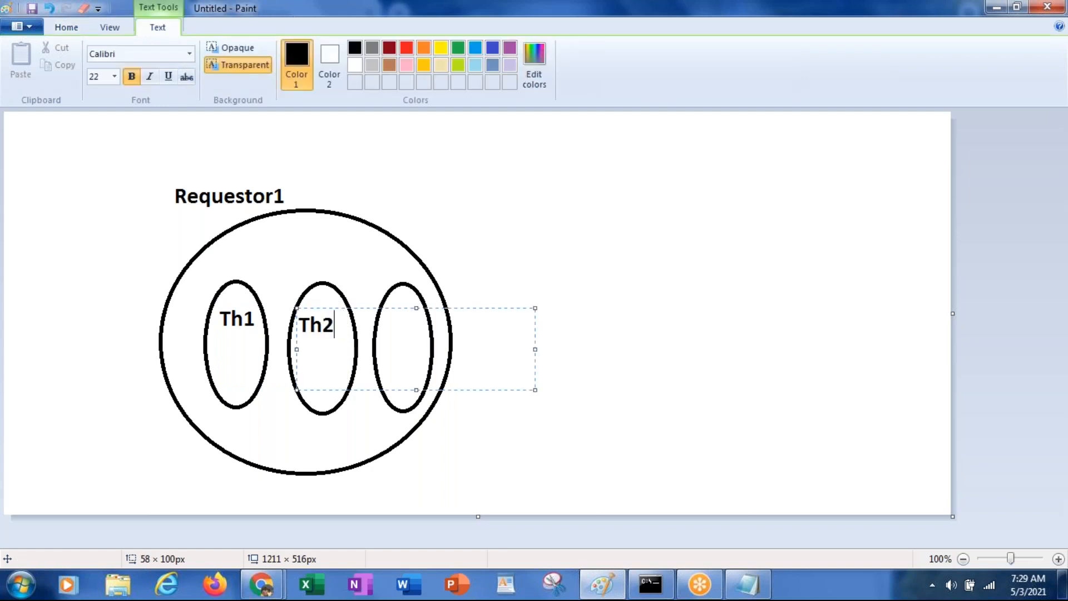